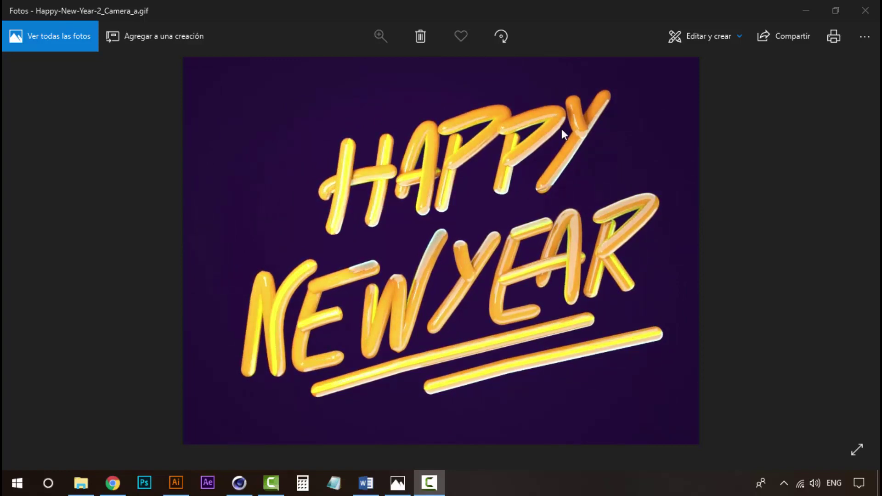
- Examine the individual splines behind the HAPPY lettering in Cinema 4D with the Null object's yellow tubes temporarily hidden
left_click(236, 492)
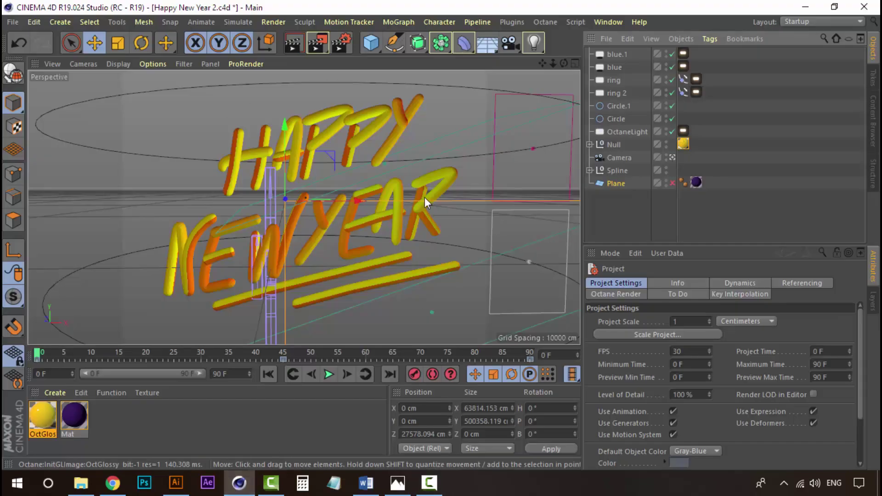
left_click(666, 143)
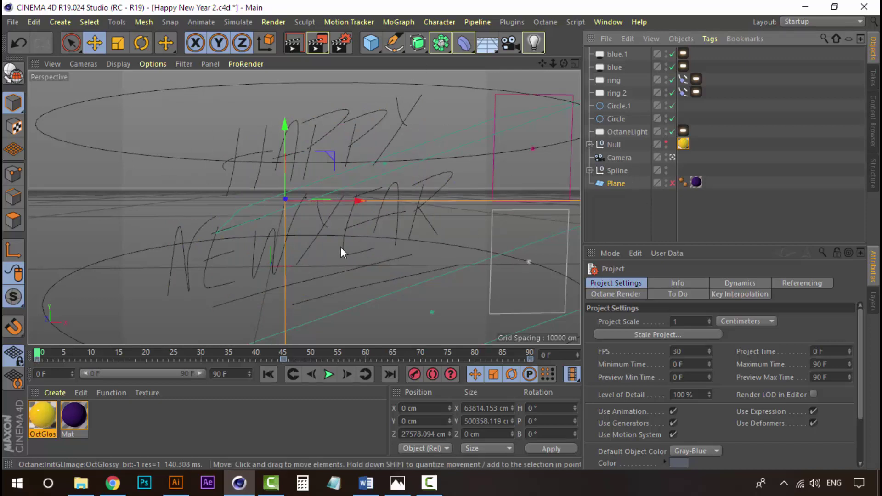
left_click(185, 255)
left_click(187, 143)
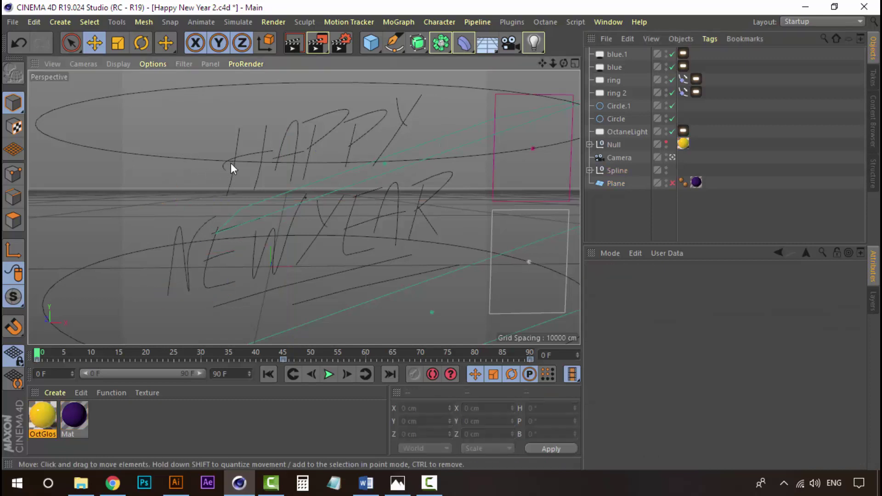
left_click(235, 154)
left_click(265, 142)
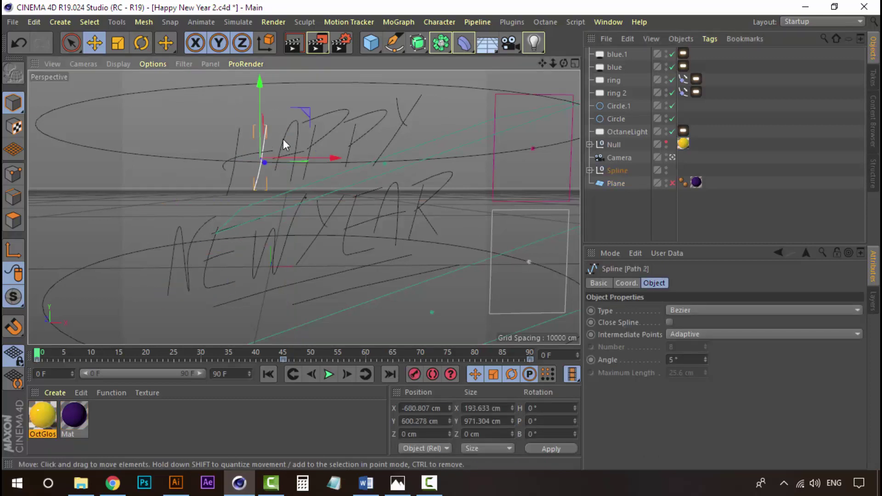
left_click(283, 138)
left_click(313, 121)
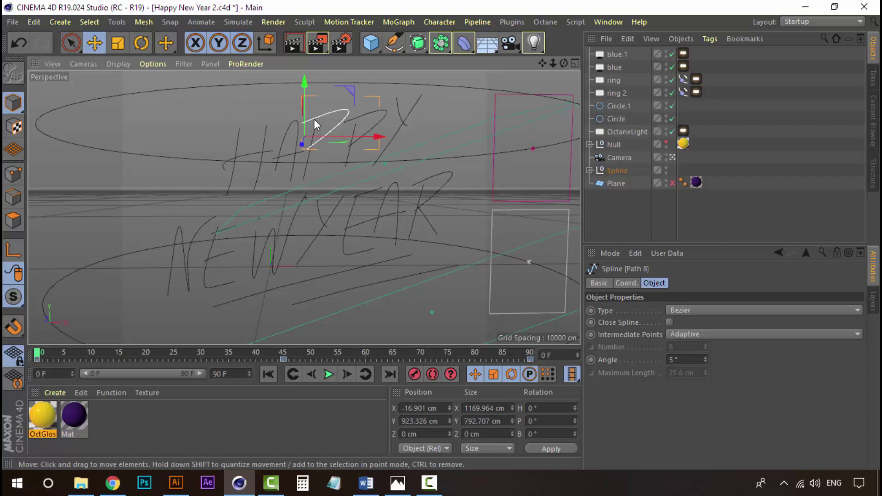
left_click(369, 114)
left_click(413, 107)
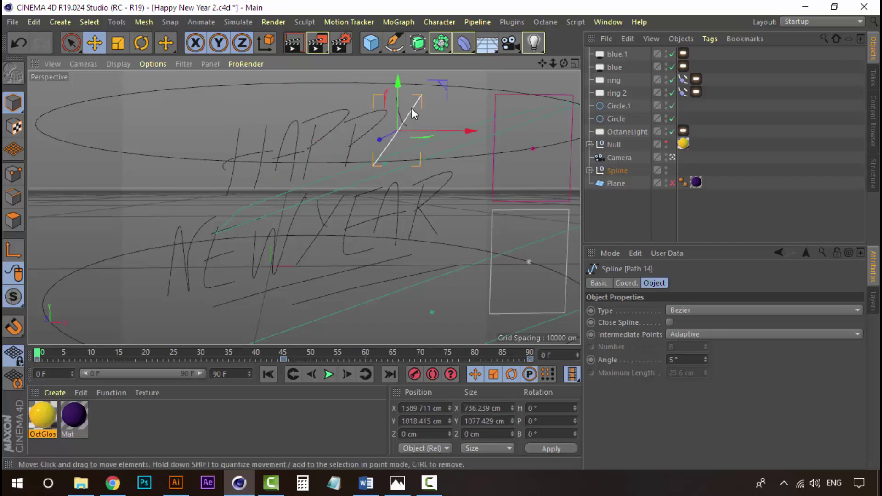
left_click(667, 142)
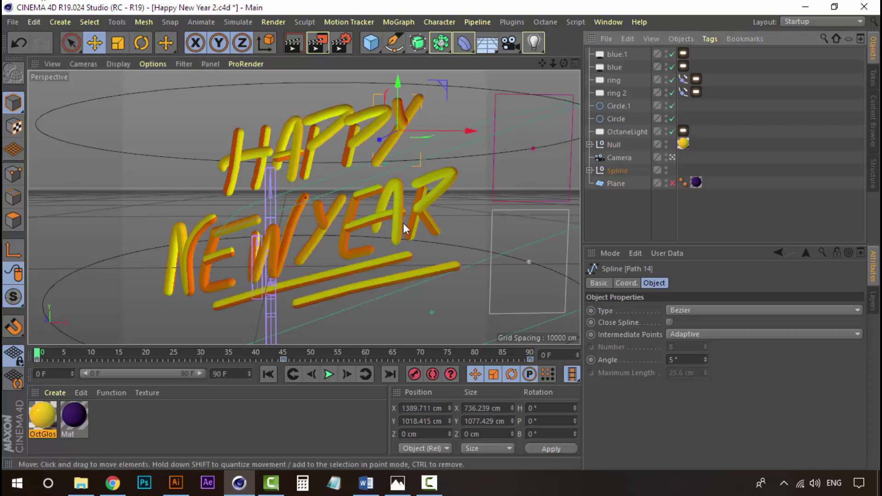
- View the finished Happy-New-Year-2_Camera_a.gif, return to Cinema 4D, and inspect the separate splines of the letter H with the Null hidden
left_click(397, 482)
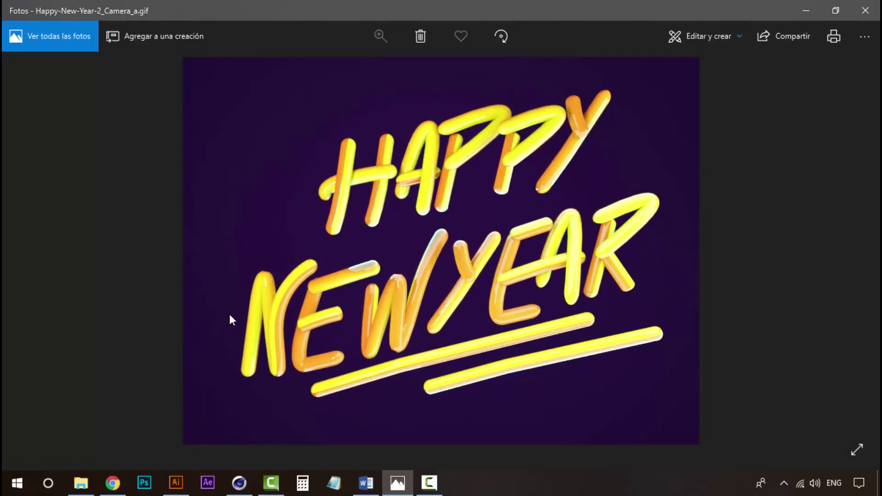
left_click(239, 482)
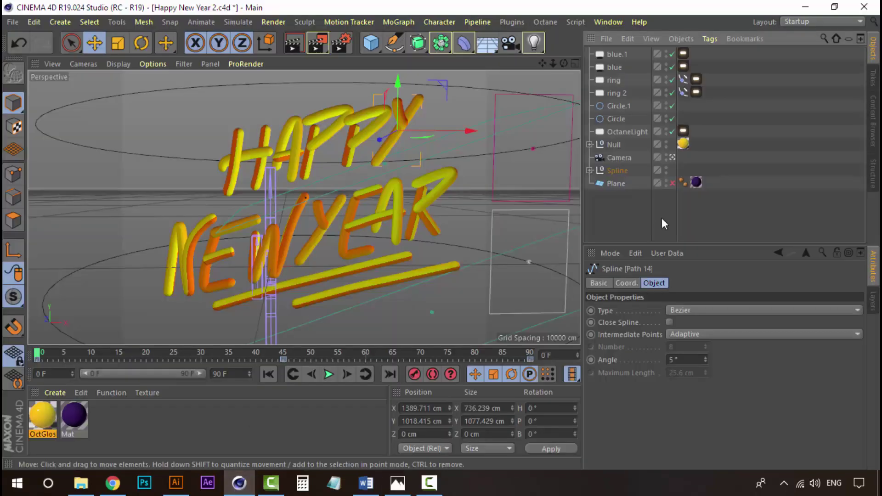
left_click(666, 143)
left_click(263, 152)
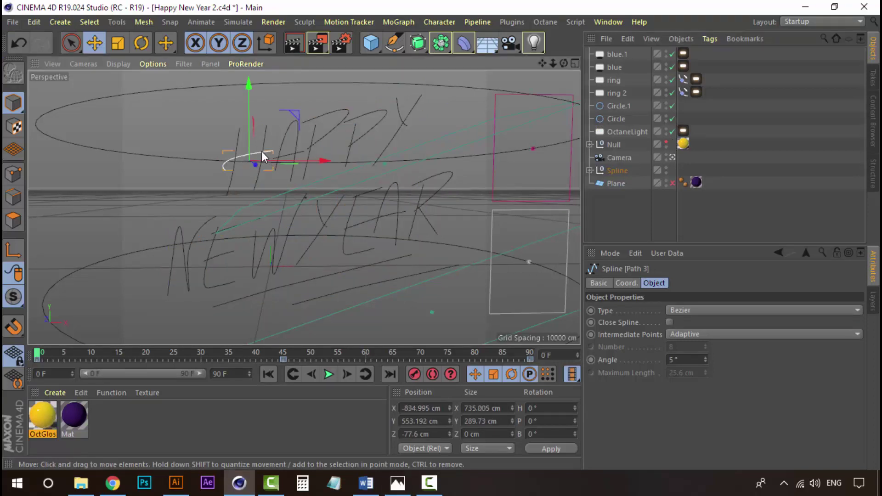
left_click(238, 133)
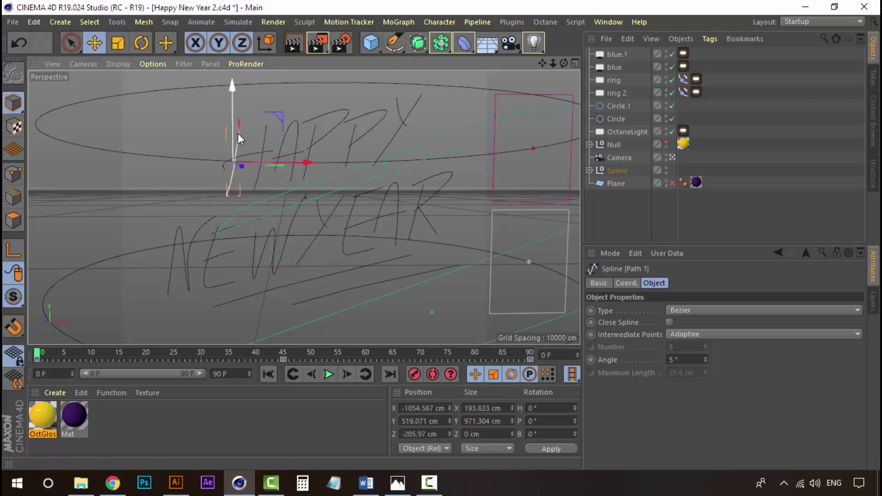
left_click(265, 138)
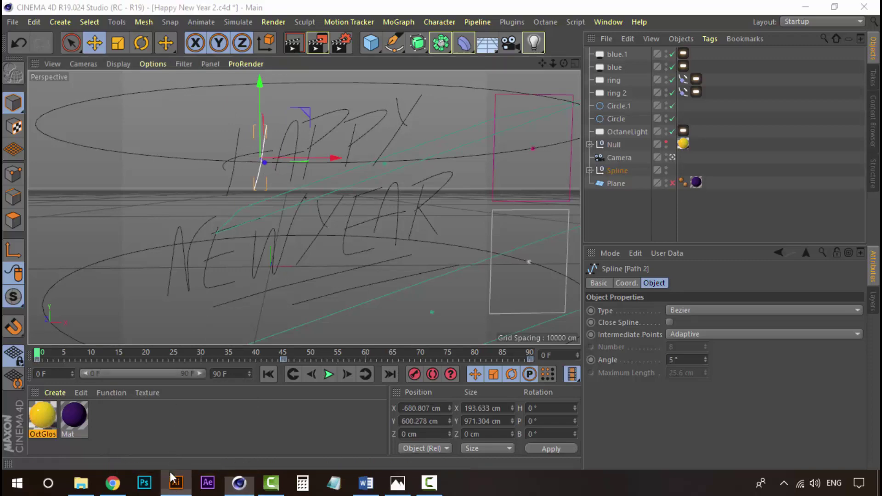
- Switch to Illustrator and draw an open curved path with the Pen tool, starting near the artboard's upper-left corner
left_click(174, 481)
left_click(17, 104)
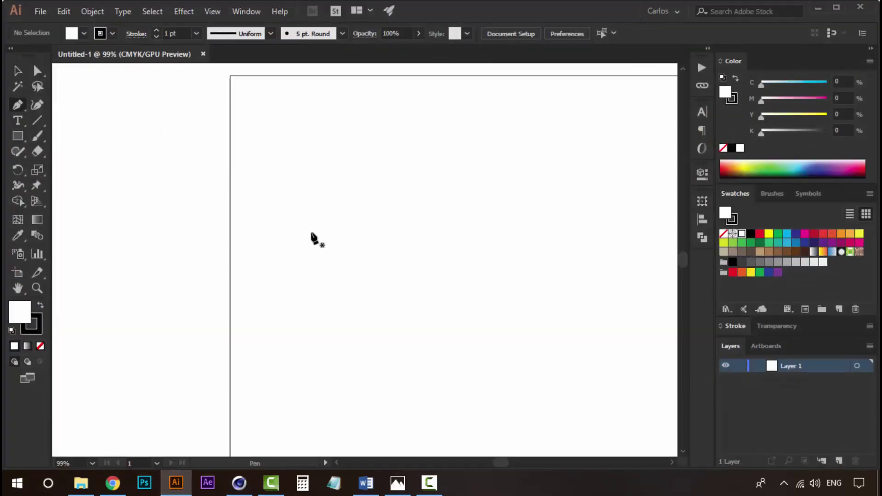
left_click(288, 246)
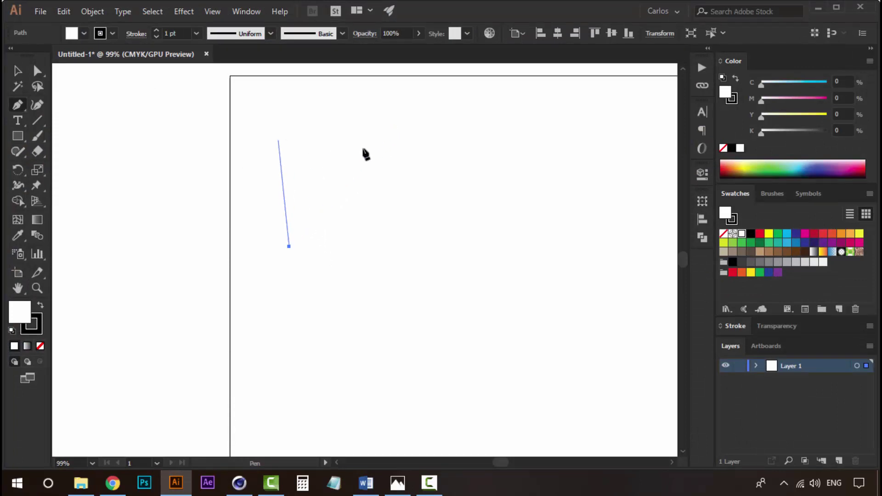
left_click_drag(434, 157, 538, 174)
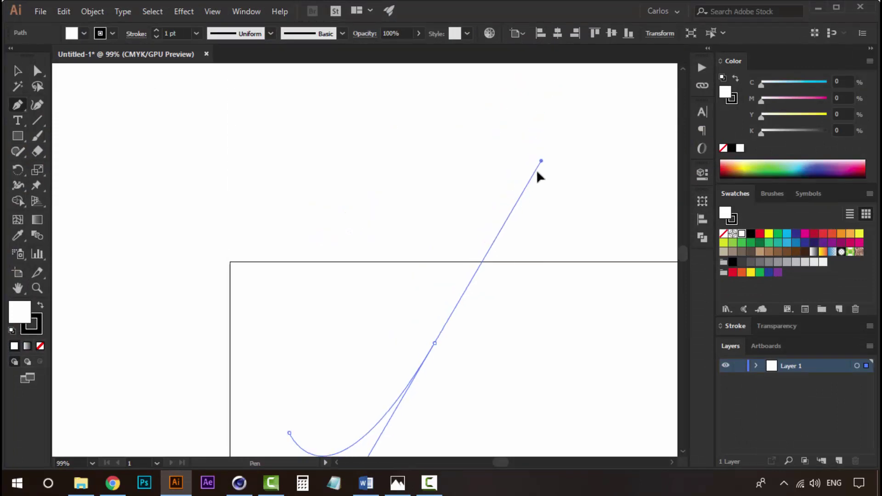
left_click(538, 173)
left_click_drag(531, 353, 437, 200)
left_click(394, 265, "ctrl")
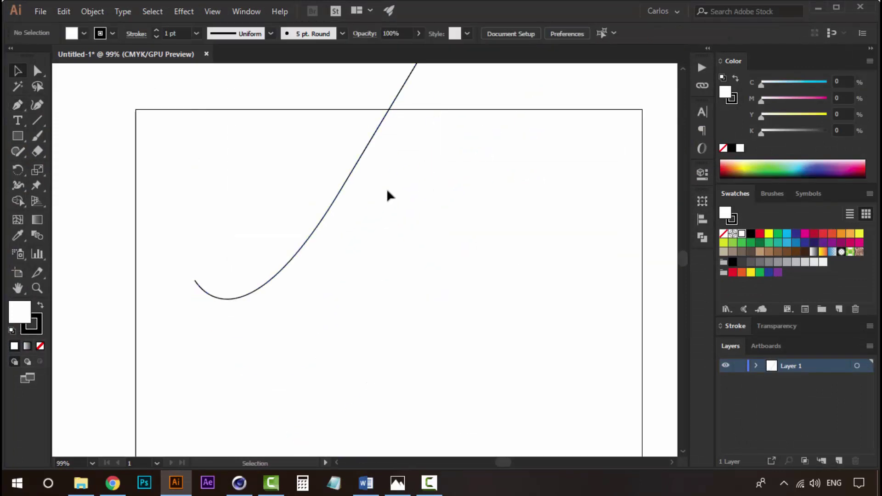
- Move the curved path fully inside the artboard and delete it
key("ctrl+minus")
left_click(323, 248)
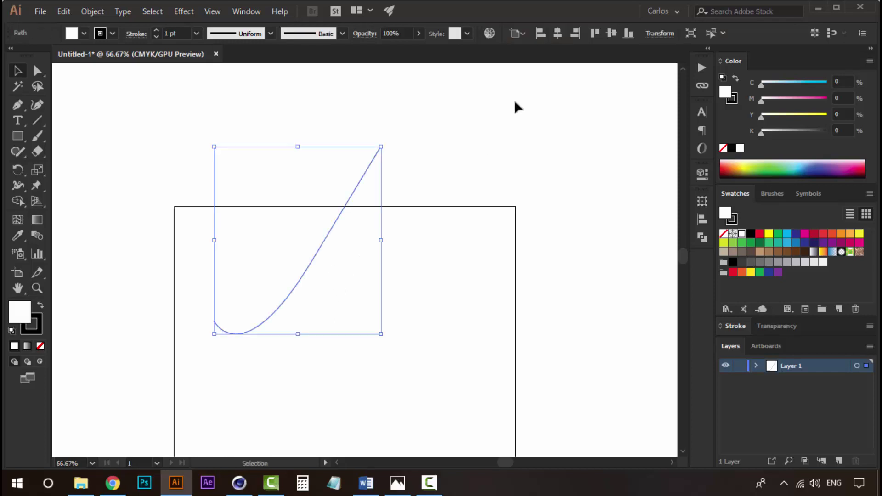
left_click_drag(344, 255, 365, 164)
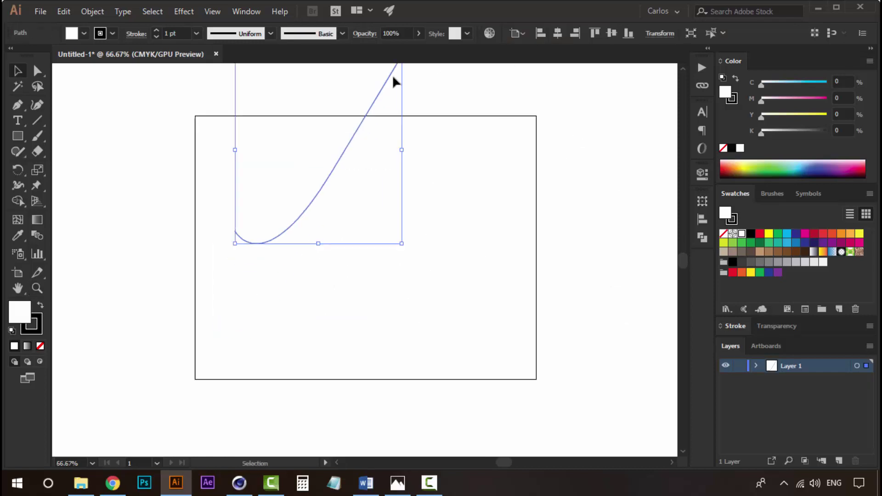
left_click_drag(359, 134, 392, 234)
left_click(477, 171)
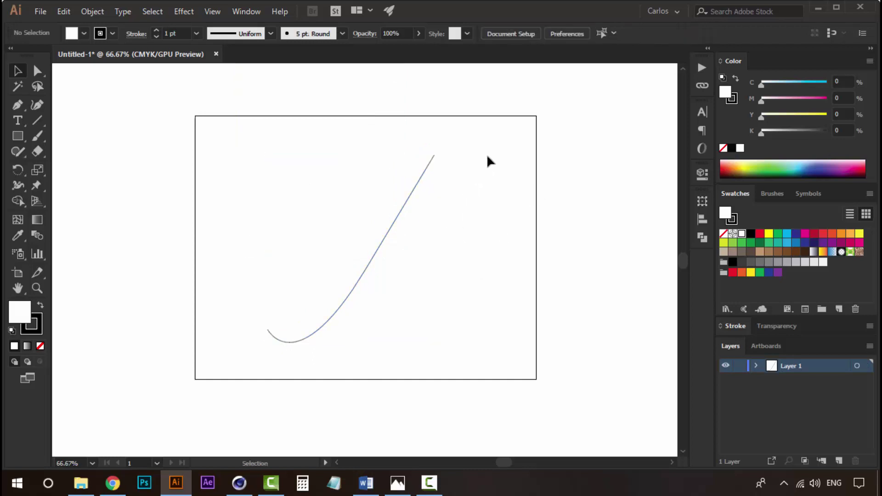
left_click_drag(487, 142, 236, 360)
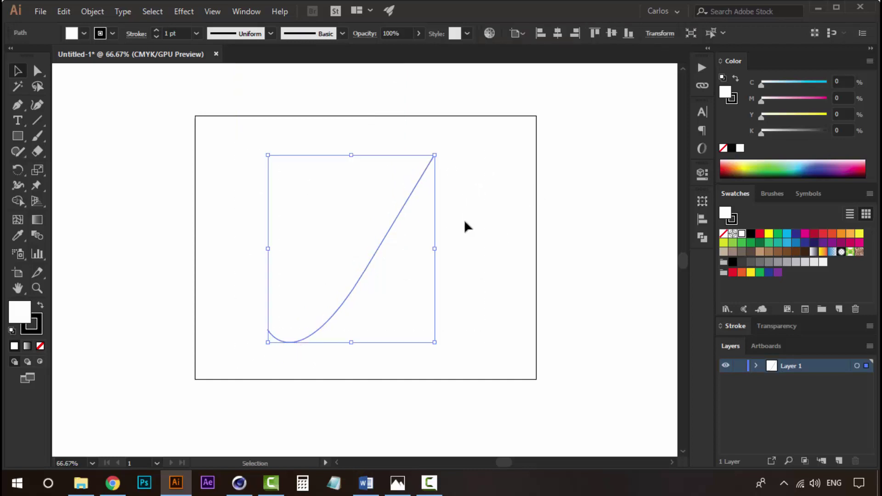
key("Delete")
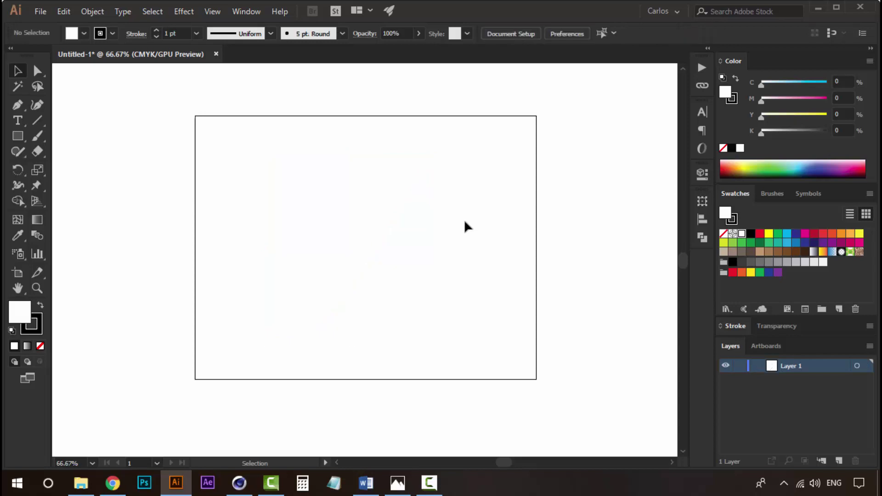
- Set the document color mode to RGB
left_click(39, 11)
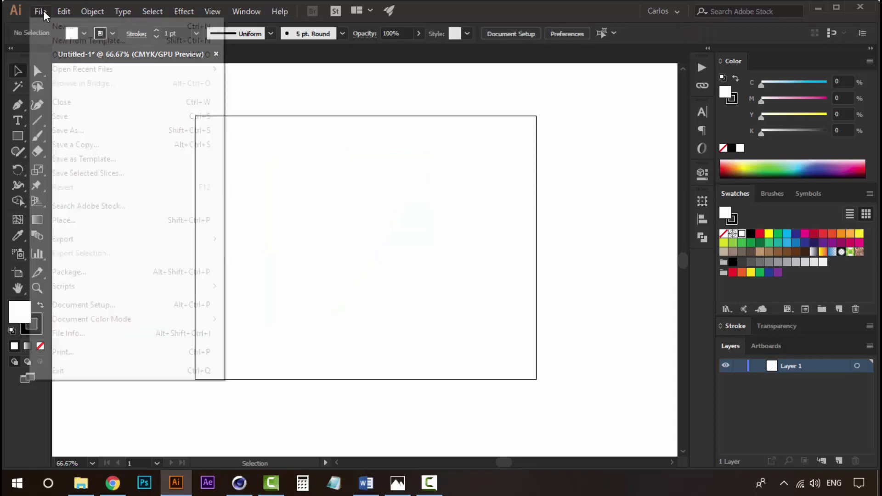
mouse_move(200, 327)
left_click(252, 335)
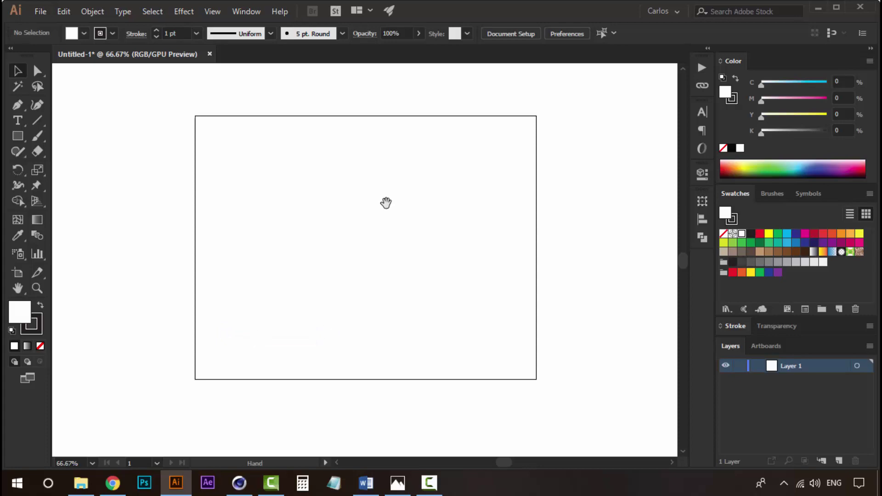
- Switch to Cinema 4D, close the Happy New Year 2.c4d project without saving, and return to Illustrator
left_click(239, 482)
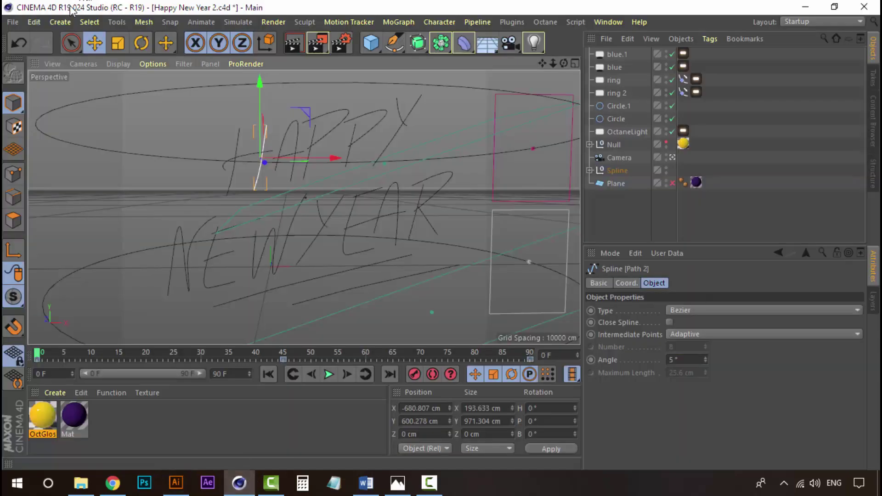
left_click(12, 22)
left_click(27, 111)
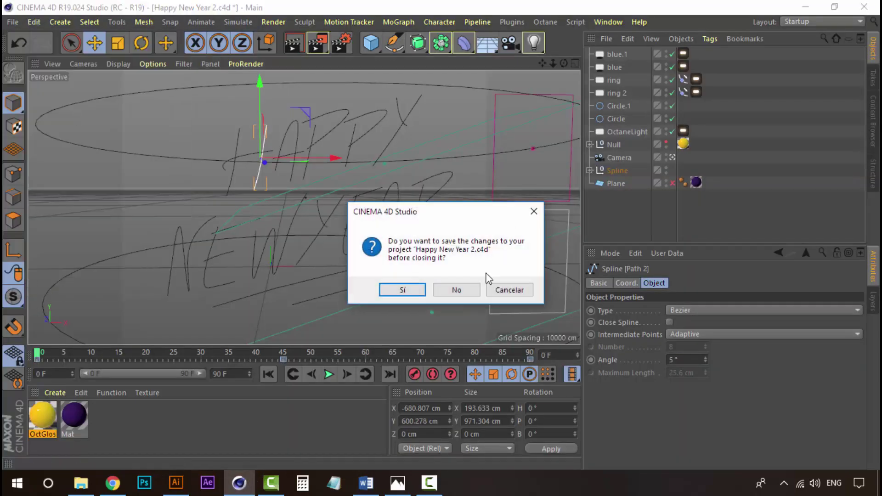
left_click(456, 290)
left_click(804, 10)
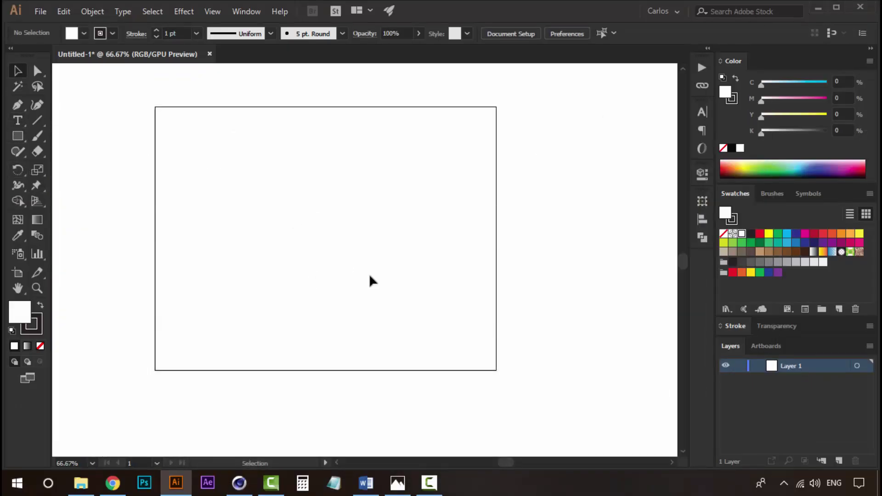
- Try drawing a spiral on the artboard with the Spiral tool and delete it
left_click_drag(344, 253, 377, 234)
key("p")
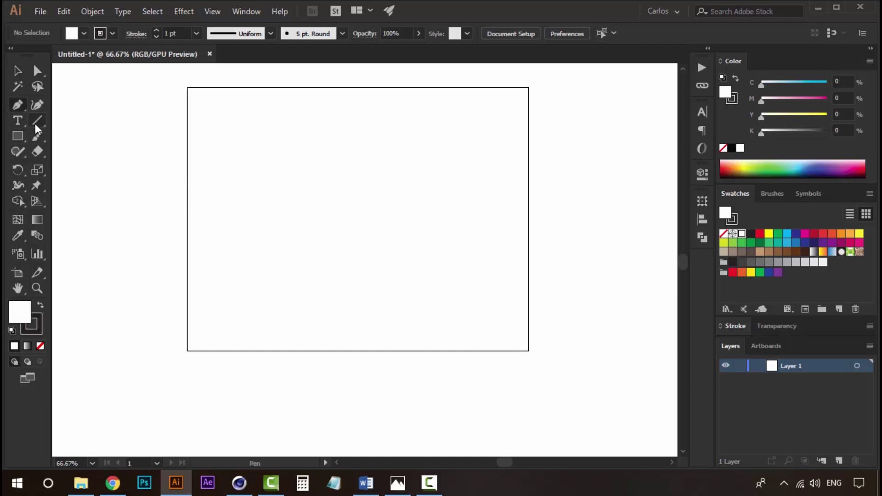
left_click(37, 121)
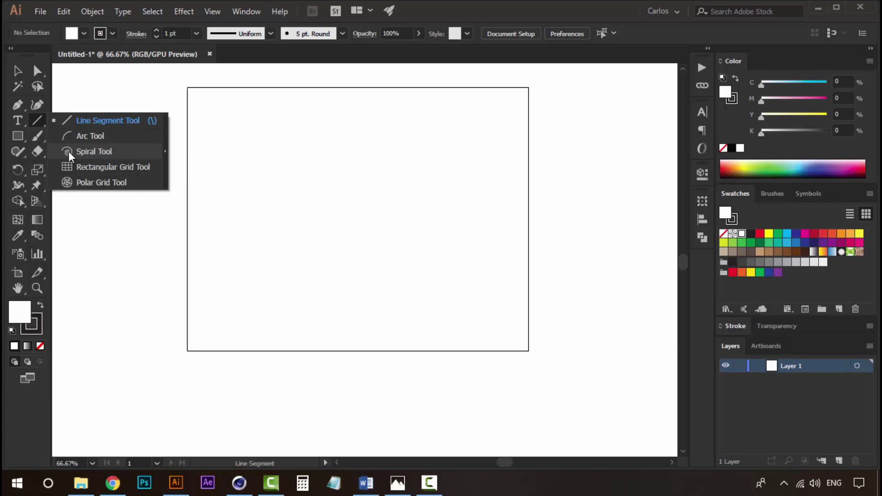
left_click(92, 151)
left_click_drag(364, 223, 423, 128)
key("v")
key("Delete")
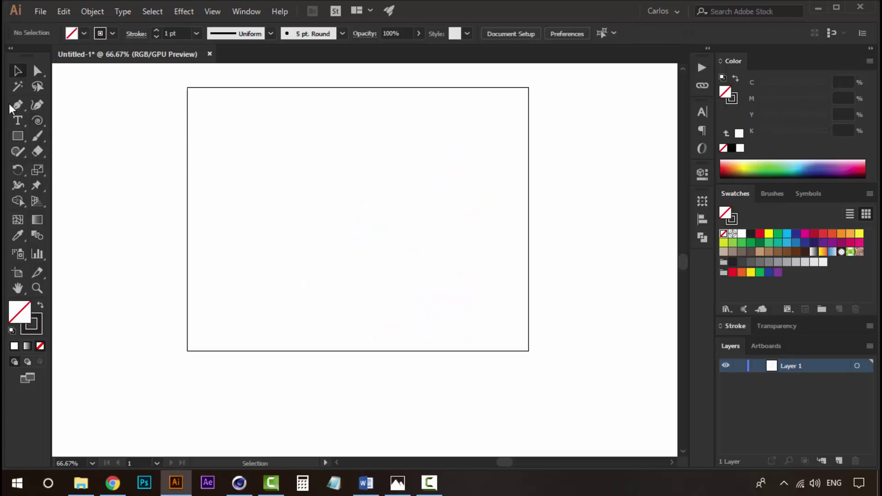
- Draw an open wavy path with four anchor points across the artboard using the Pen tool, with no fill
key("p")
left_click(248, 261)
left_click_drag(267, 151, 365, 159)
left_click_drag(380, 225, 466, 148)
left_click_drag(505, 213, 485, 368)
key("v")
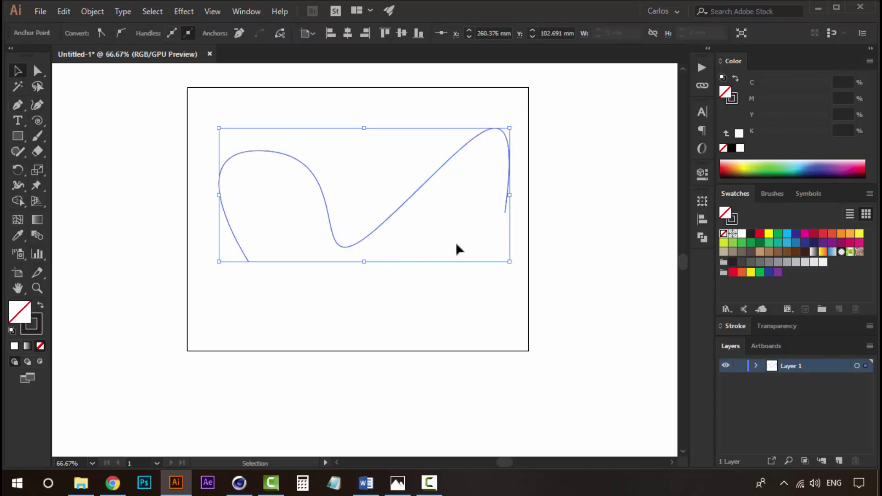
left_click(617, 159)
- Select the wavy path on the artboard and briefly check the empty Cinema 4D project before returning to Illustrator
key("space")
left_click_drag(348, 256, 315, 283)
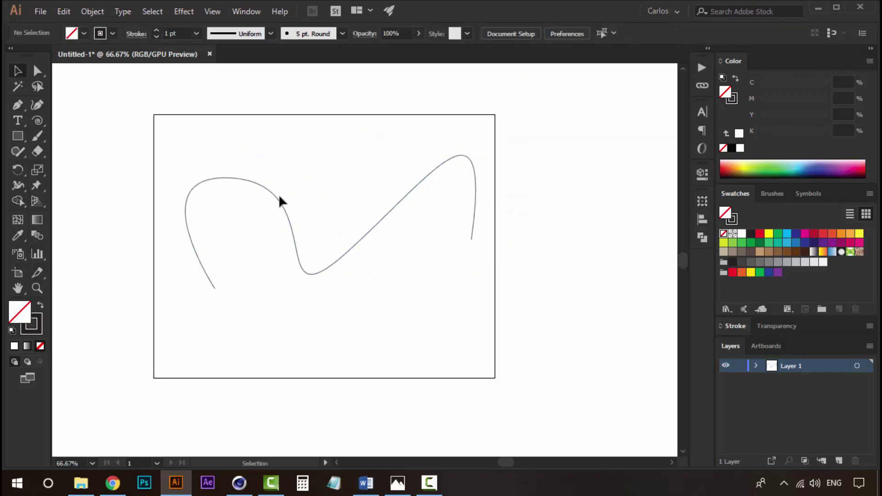
left_click(276, 199)
left_click(340, 152)
key("space")
left_click_drag(329, 193, 342, 233)
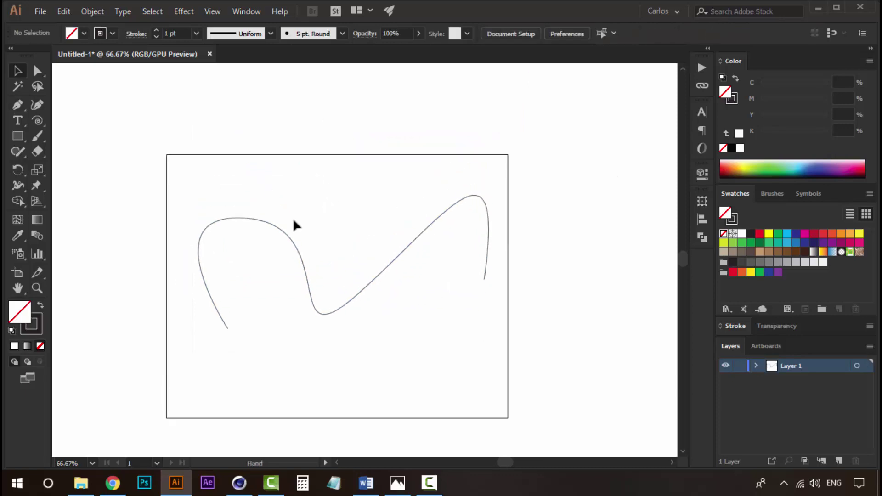
left_click(275, 229)
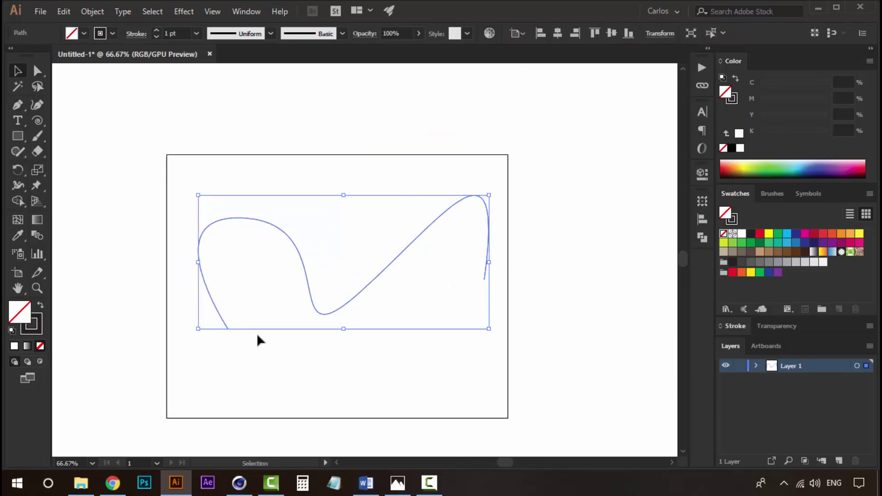
left_click(239, 483)
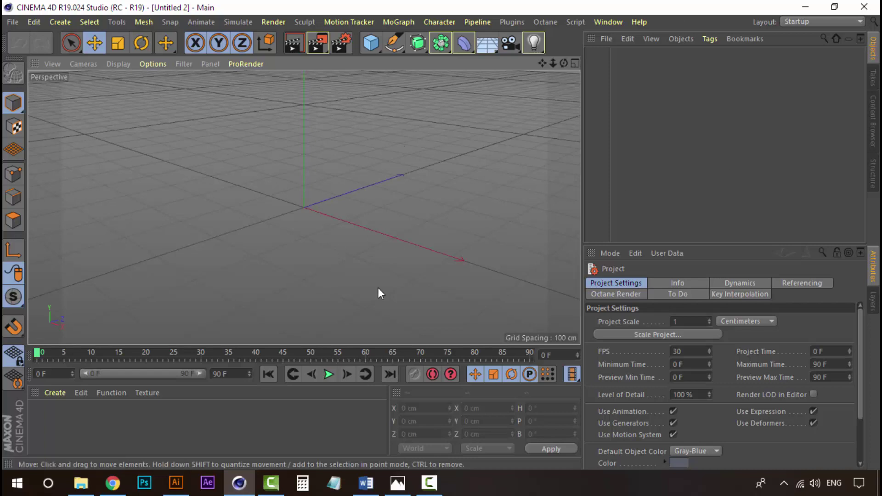
left_click(176, 482)
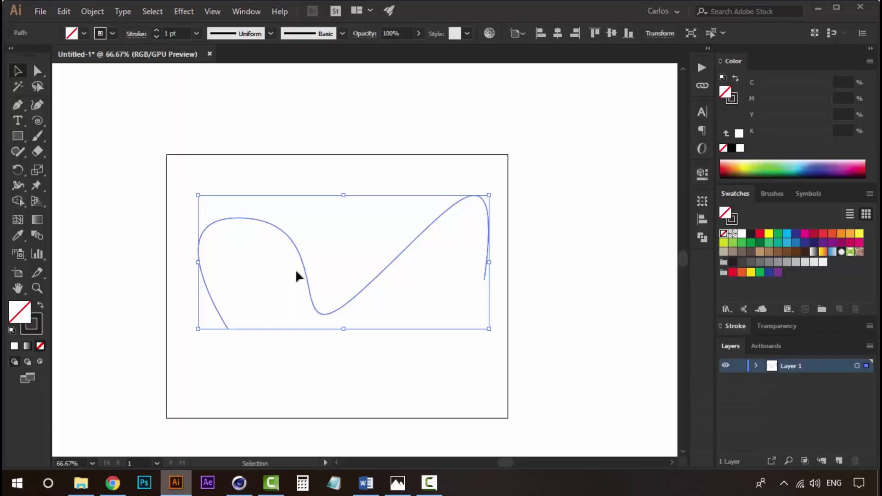
- Move the wavy path slightly down on the artboard and deselect it
left_click(366, 153)
left_click_drag(355, 283, 349, 234)
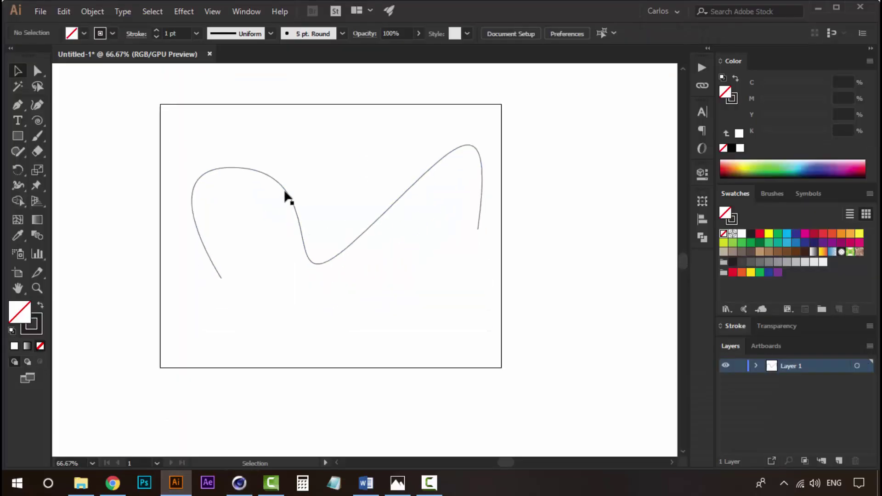
left_click_drag(287, 197, 287, 213)
left_click(333, 170)
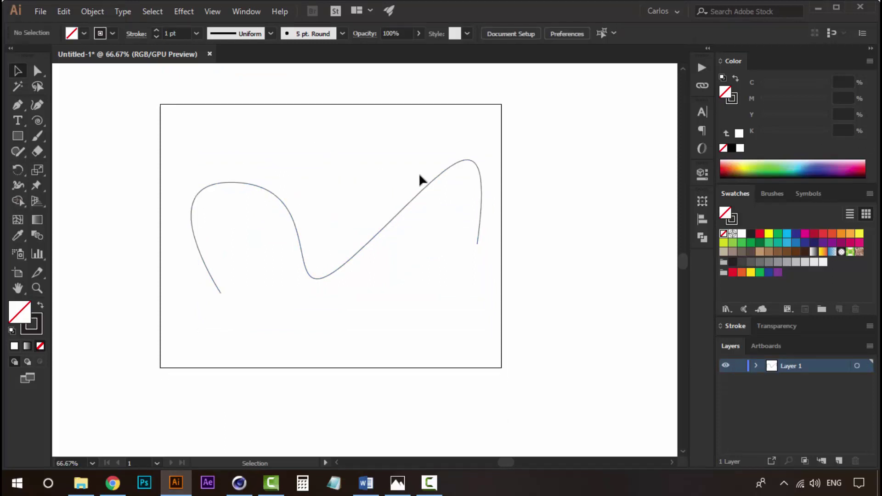
- Select the wavy path and save the document as an Adobe Illustrator file named spline
left_click(221, 184)
left_click(40, 11)
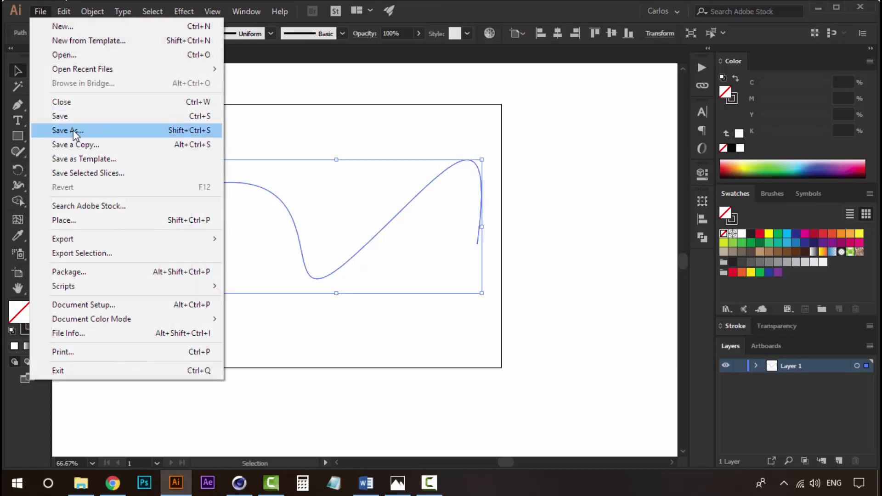
left_click(67, 130)
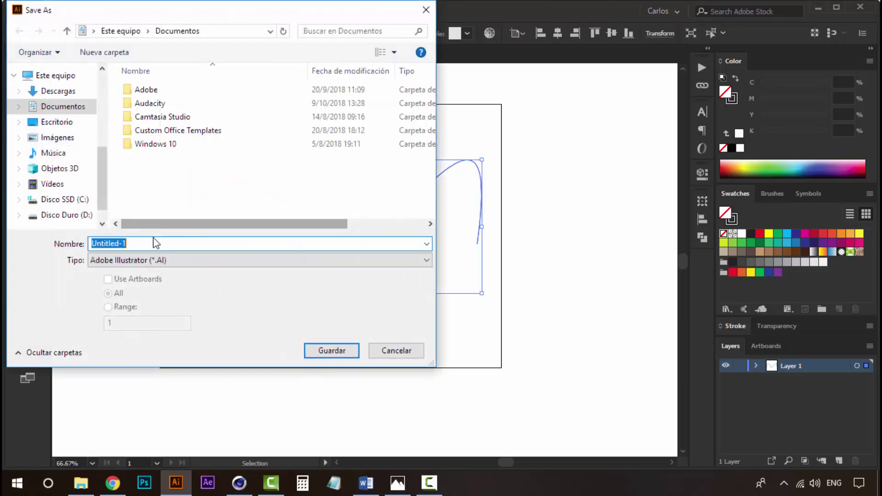
left_click(154, 242)
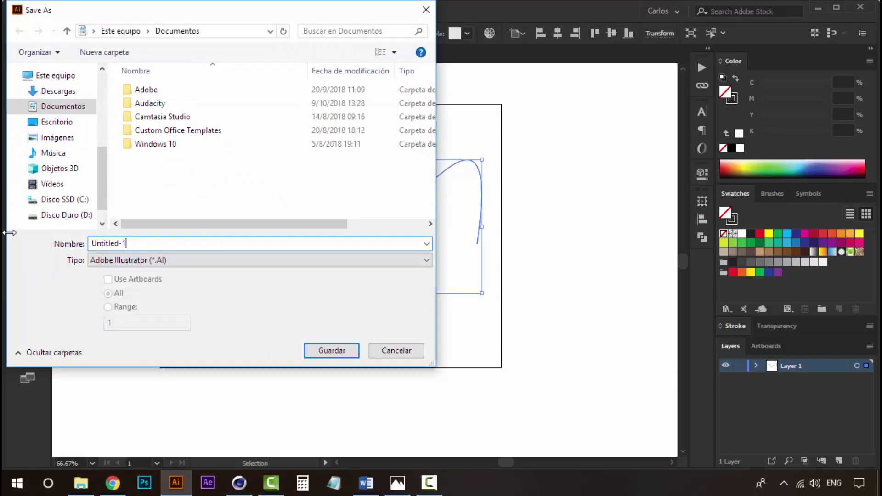
left_click_drag(142, 243, 32, 238)
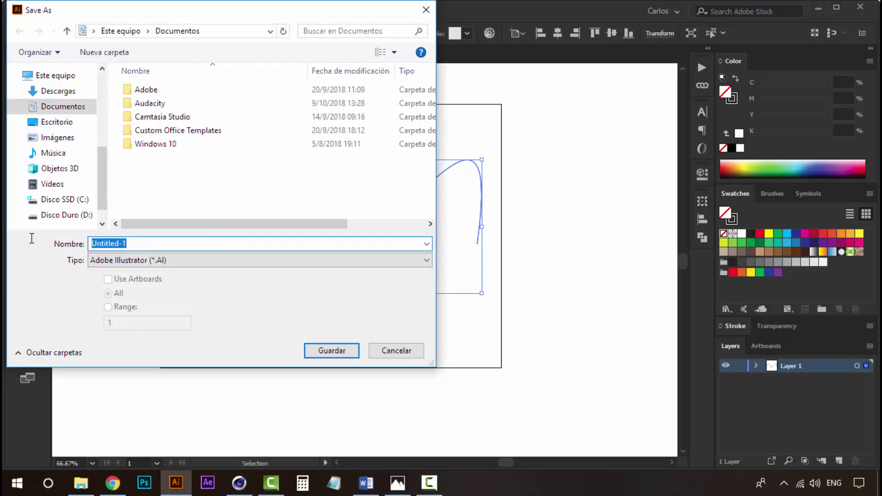
type("spline")
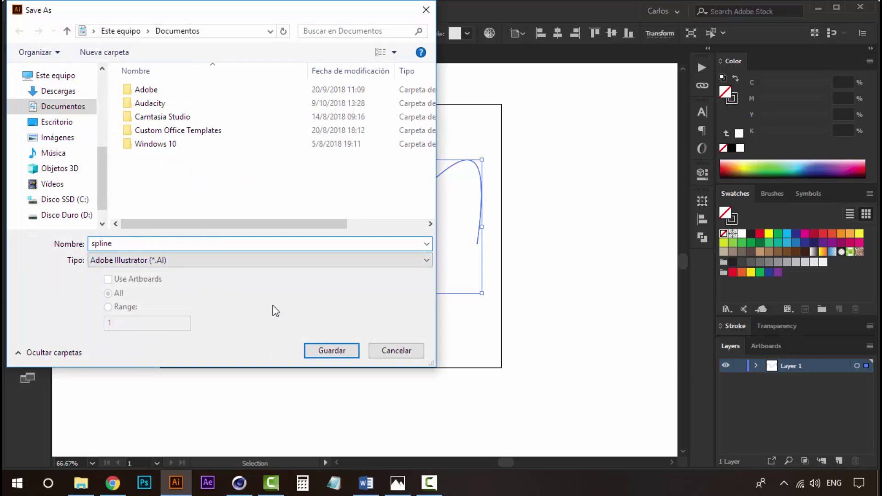
left_click(333, 356)
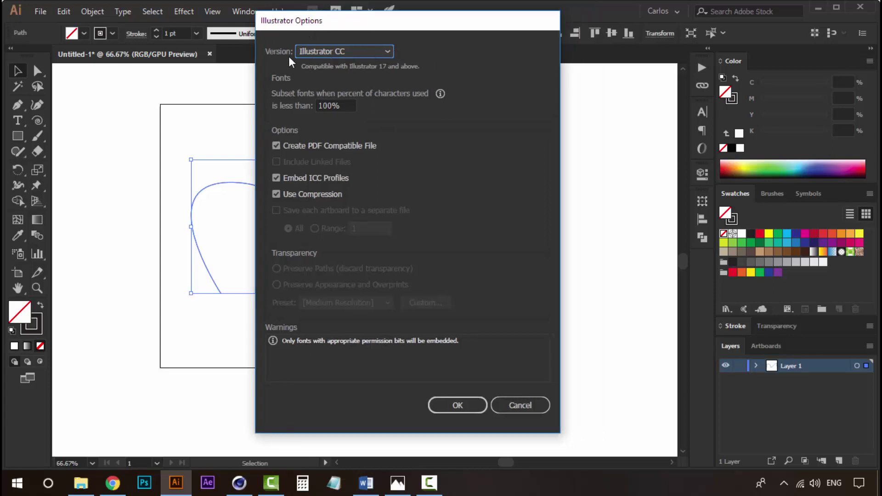
- Set the saved file's version to Illustrator 8 and accept saving in the older format
left_click(343, 55)
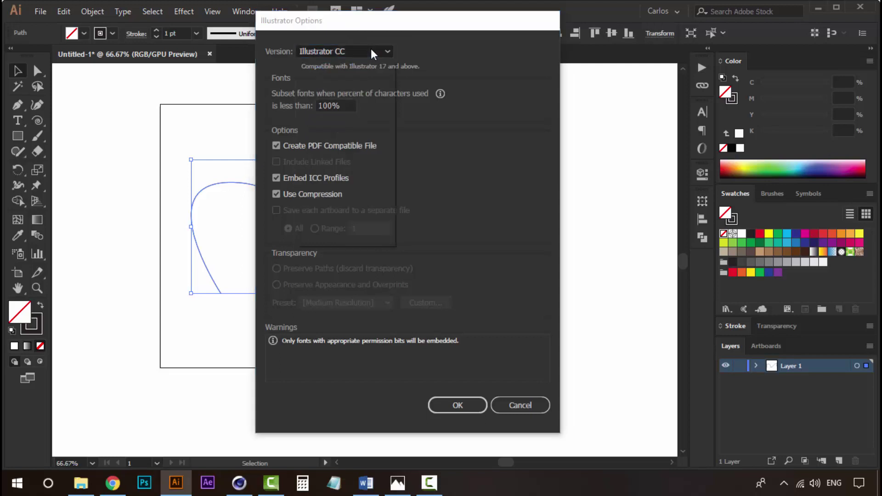
left_click(334, 212)
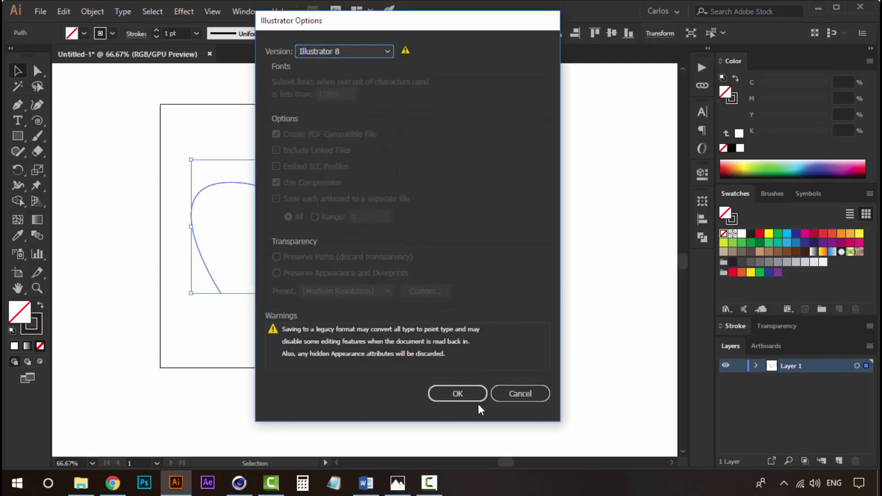
left_click(461, 393)
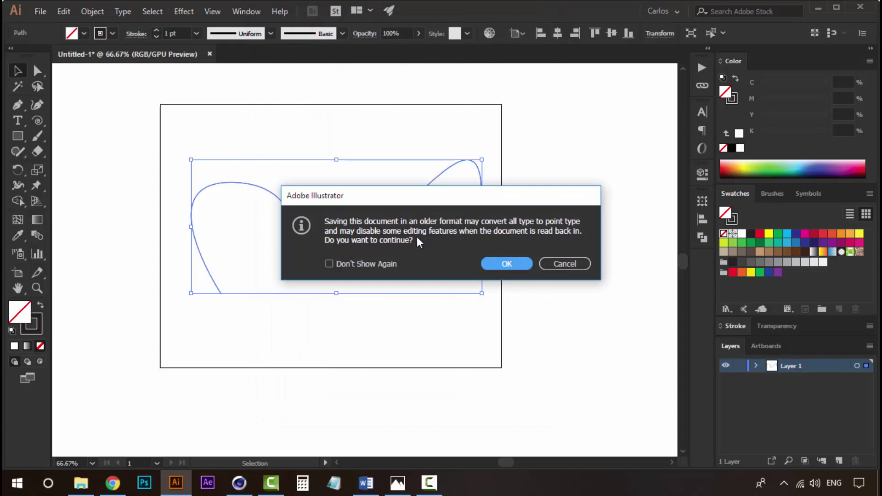
left_click(507, 264)
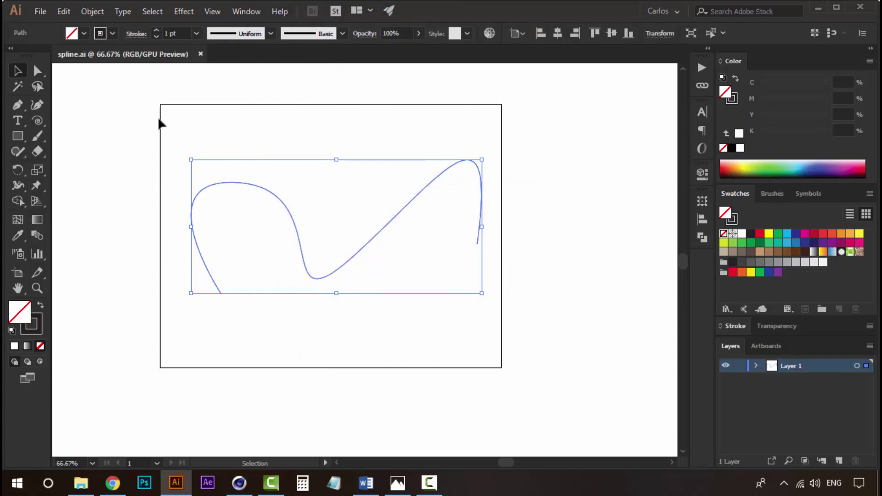
left_click(373, 213)
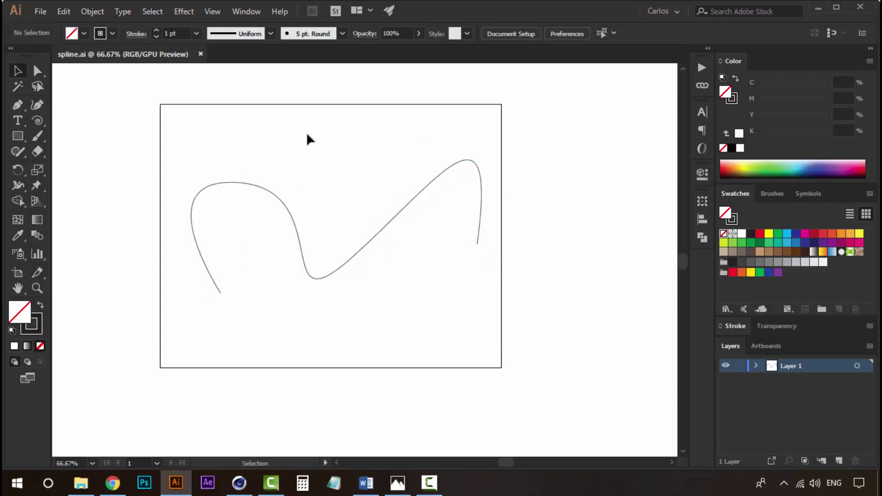
left_click_drag(366, 222, 455, 357)
left_click(443, 339)
- Switch to Cinema 4D and merge the spline Illustrator file from the Escritorio folder, importing at scale 1 in centimeters with Group Splines on
mouse_move(239, 482)
left_click(247, 402)
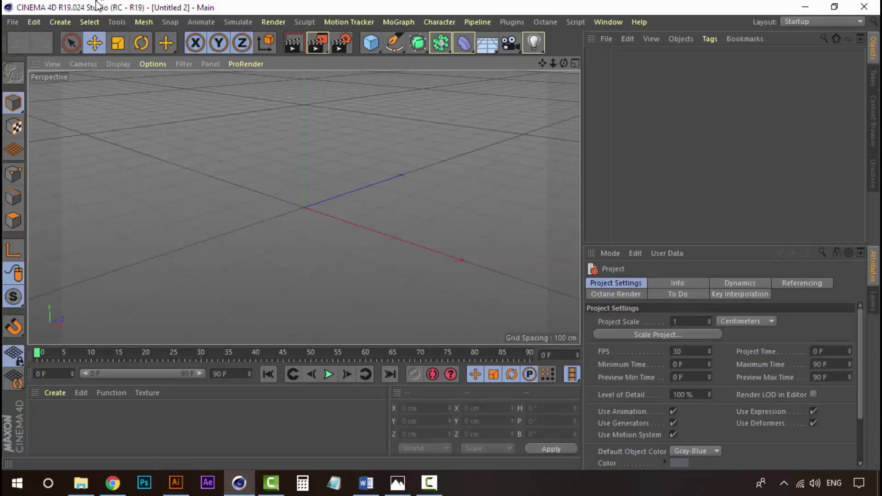
left_click(18, 24)
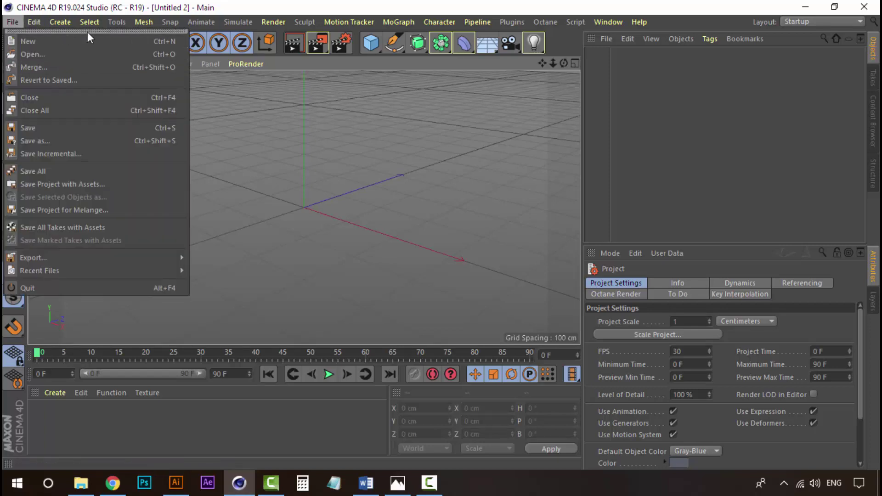
left_click(40, 67)
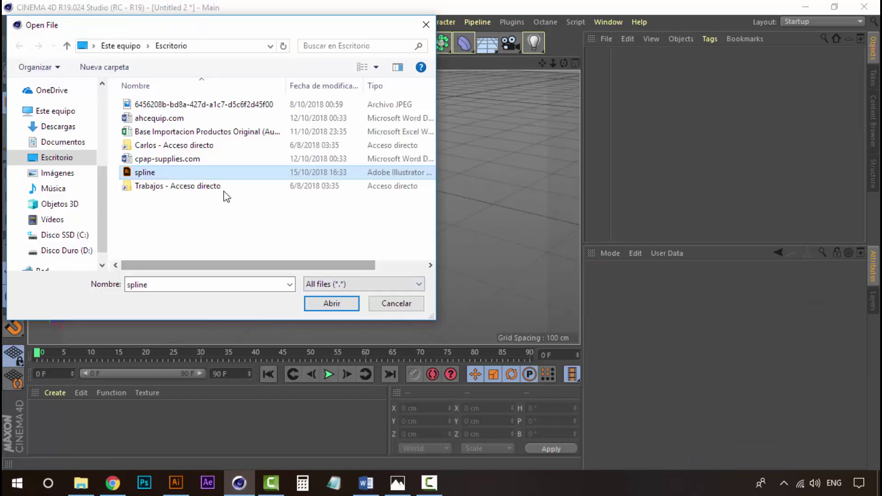
left_click(136, 175)
left_click(249, 229)
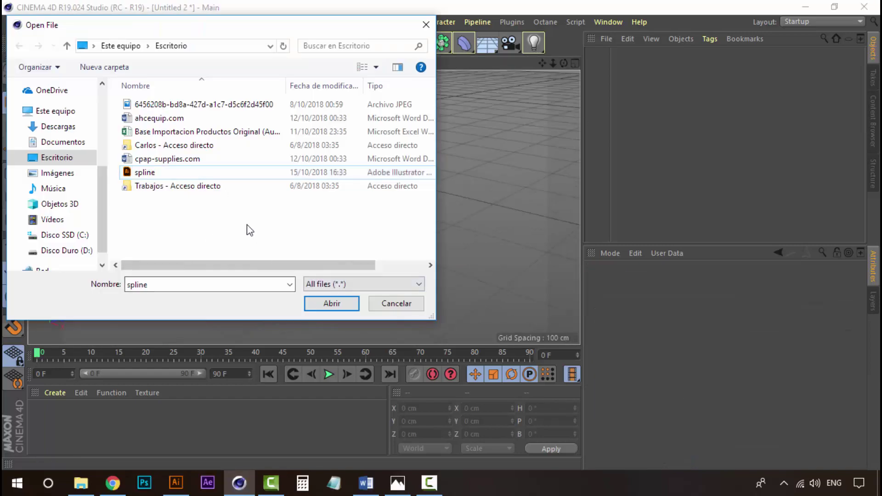
left_click(170, 174)
left_click(342, 307)
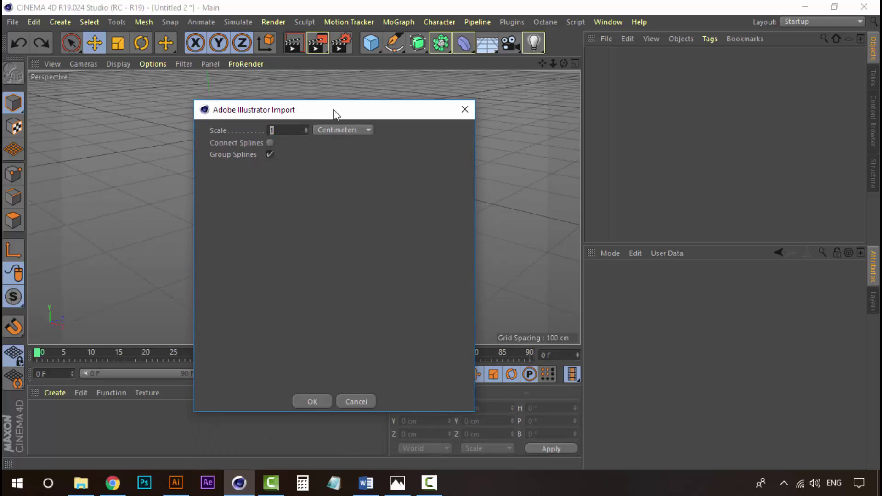
left_click_drag(335, 110, 381, 109)
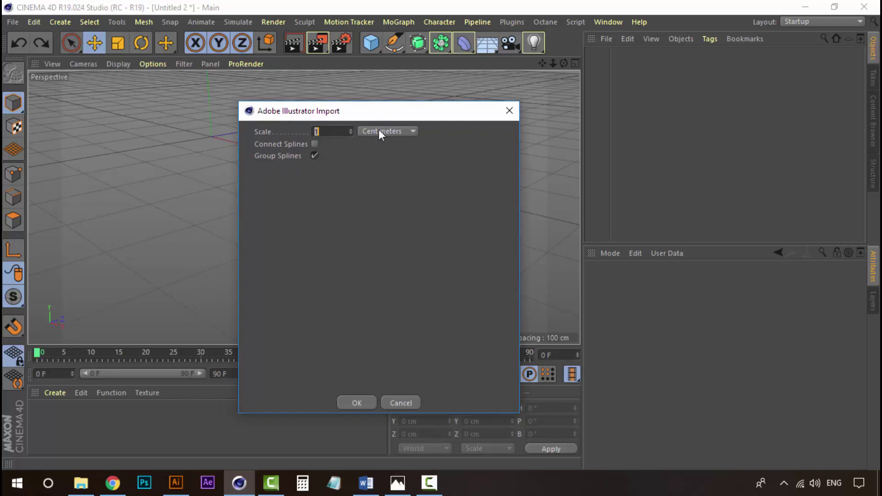
left_click(353, 402)
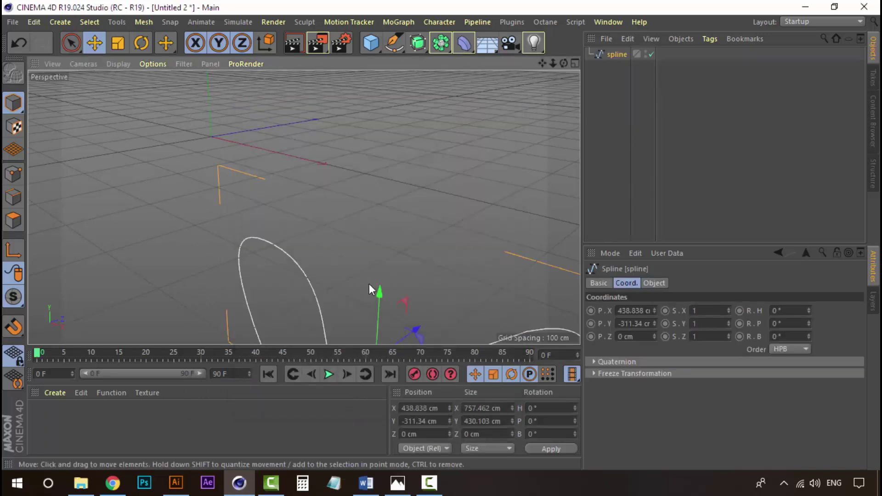
- Raise the imported spline vertically above the grid to a Y position of about 269 cm
middle_click_drag(368, 283, 326, 216, "alt")
scroll(294, 181, "down", 5)
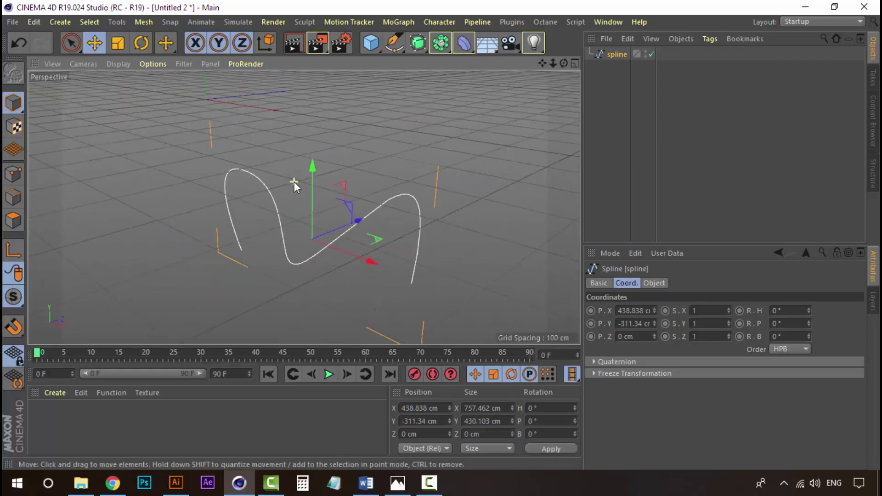
scroll(294, 181, "up", 4)
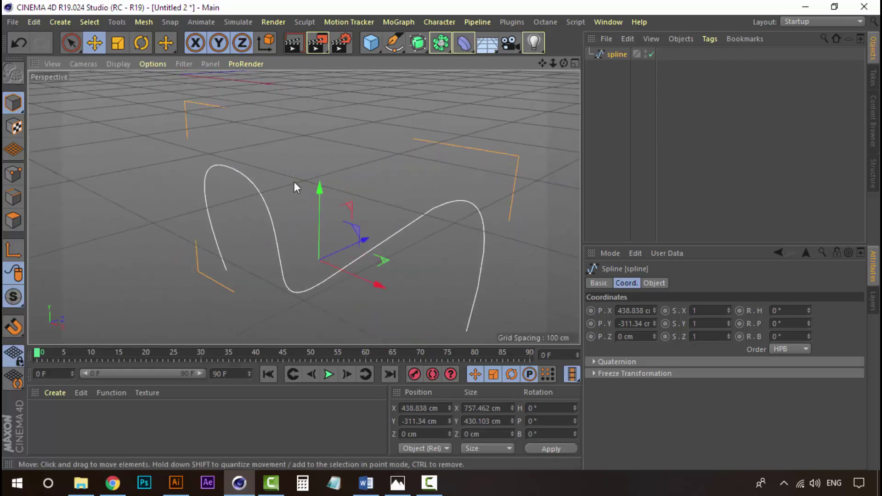
left_click(641, 92)
left_click(611, 54)
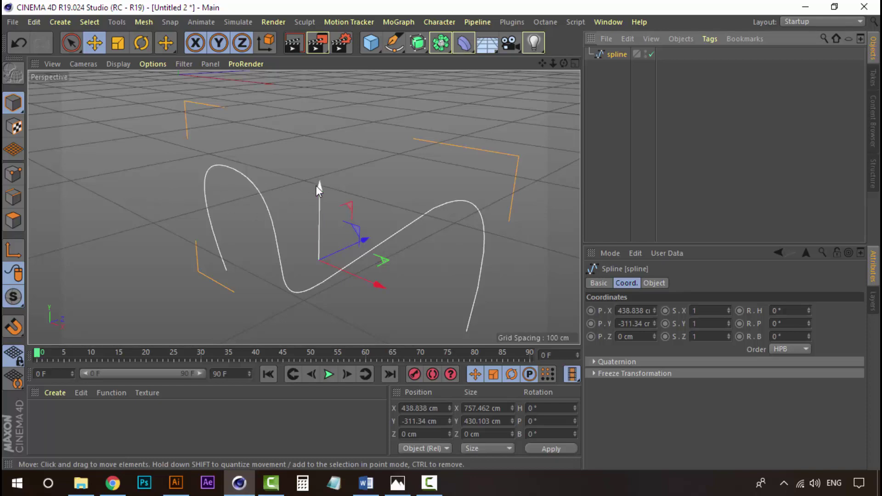
left_click_drag(318, 187, 318, 76)
middle_click_drag(287, 248, 315, 340, "alt")
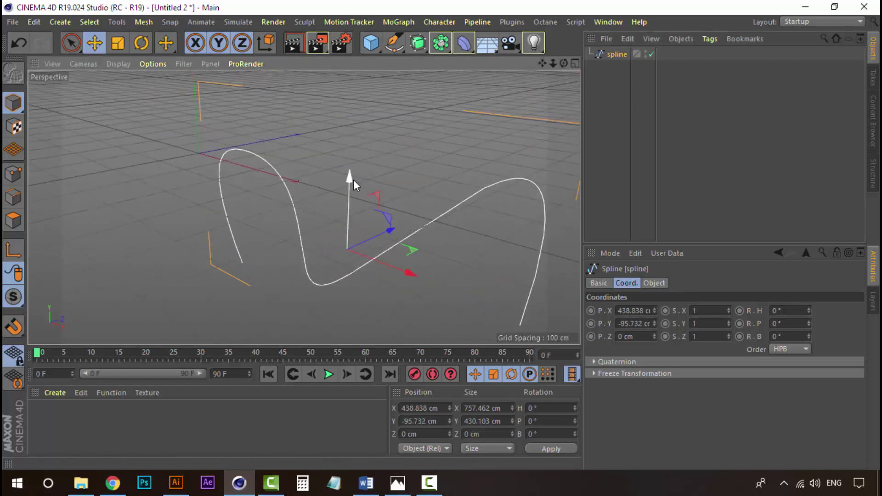
left_click_drag(354, 180, 352, 89)
scroll(326, 131, "down", 3)
middle_click_drag(326, 130, 352, 216, "alt")
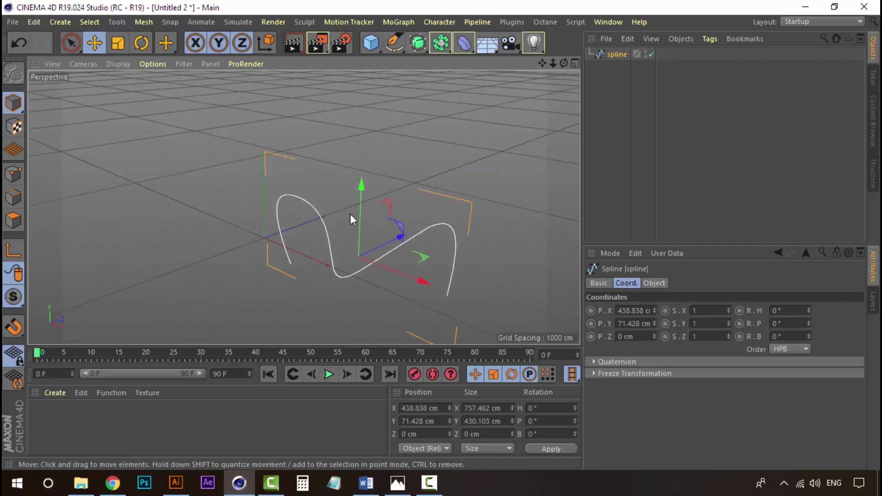
left_click_drag(361, 183, 363, 118)
- Examine the raised spline from the front at close range, keeping it selected
left_click_drag(314, 203, 439, 199, "alt")
middle_click_drag(439, 199, 335, 204, "alt")
left_click_drag(334, 203, 357, 204, "alt")
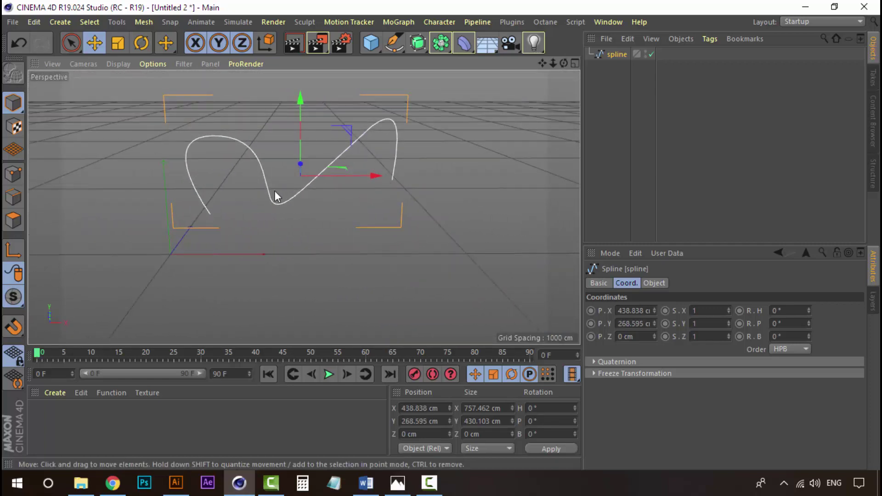
right_click_drag(275, 192, 302, 244, "alt")
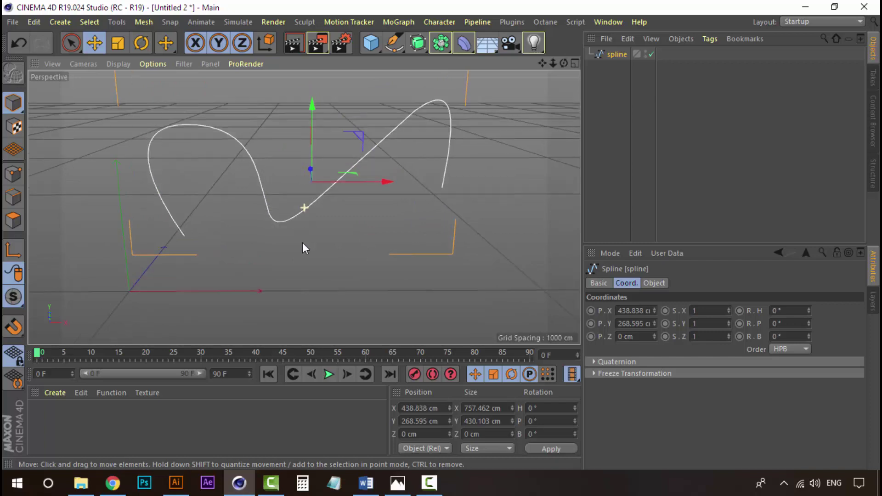
left_click(621, 73)
left_click(621, 53)
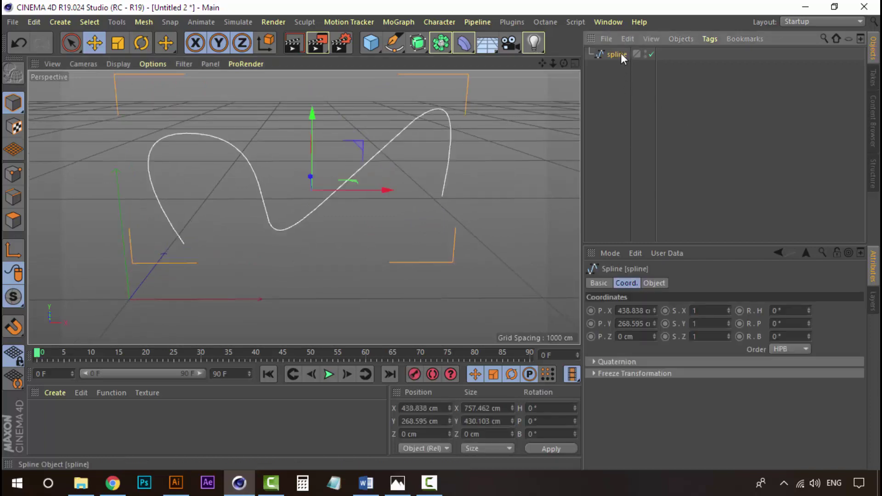
scroll(309, 191, "up", 2)
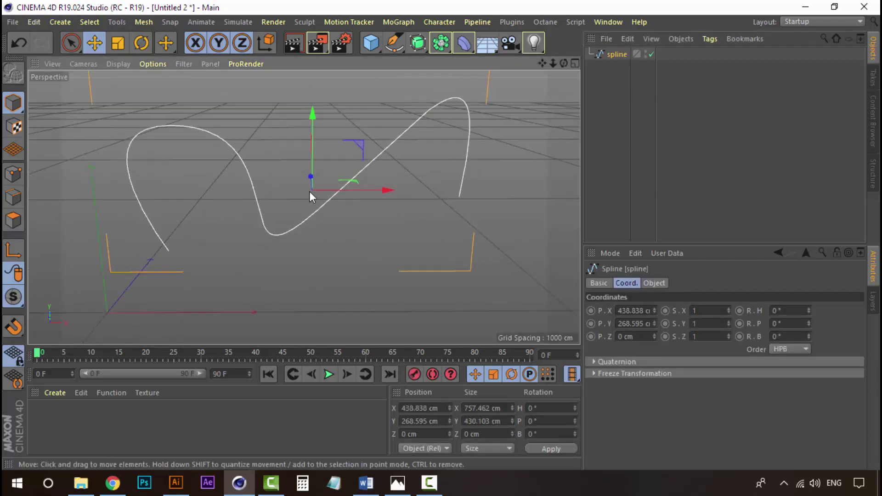
- Select the spline object, activate the spline Pen tool and switch to Points mode to edit its points
left_click(596, 74)
left_click(616, 55)
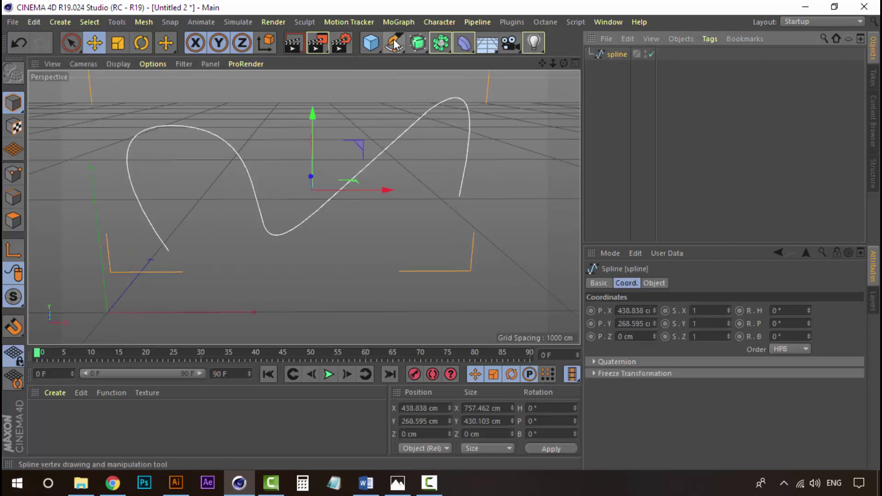
left_click_drag(394, 44, 443, 62)
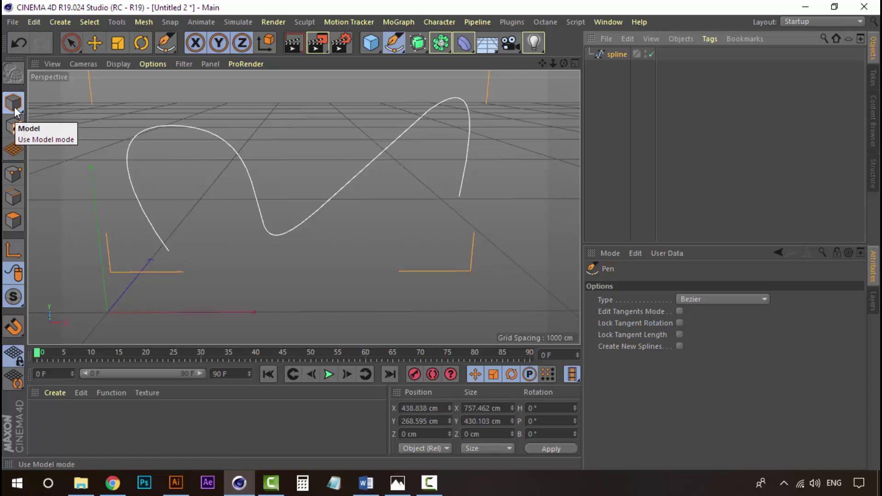
left_click(13, 178)
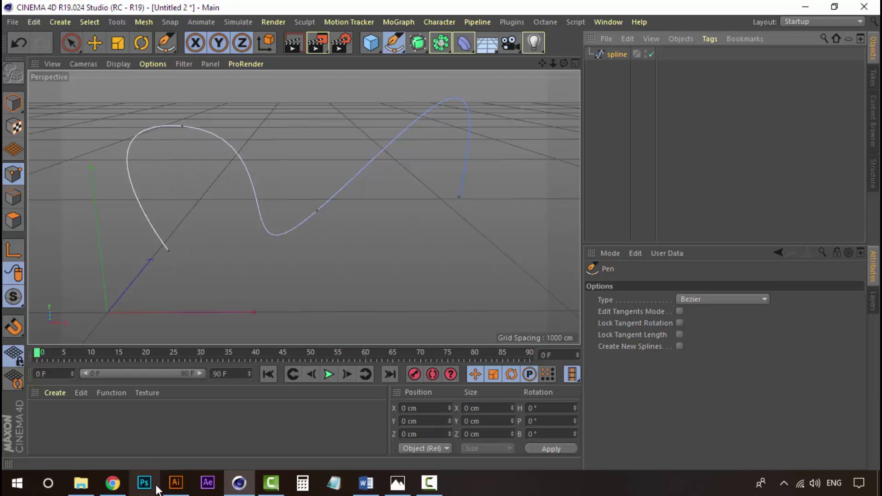
- Switch to Illustrator, select the upper anchor point of the path's first curve to inspect its handles, and return to Cinema 4D
left_click(176, 482)
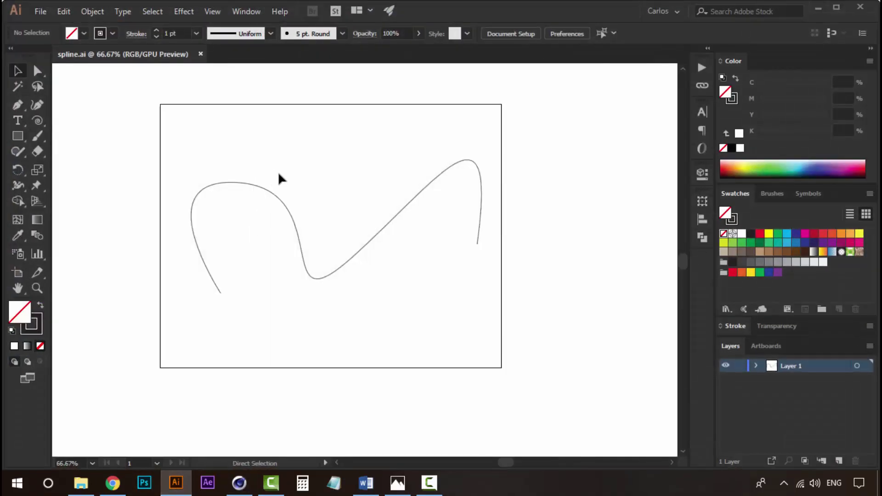
key("ctrl+y")
key("ctrl+y")
key("a")
left_click_drag(261, 169, 237, 199)
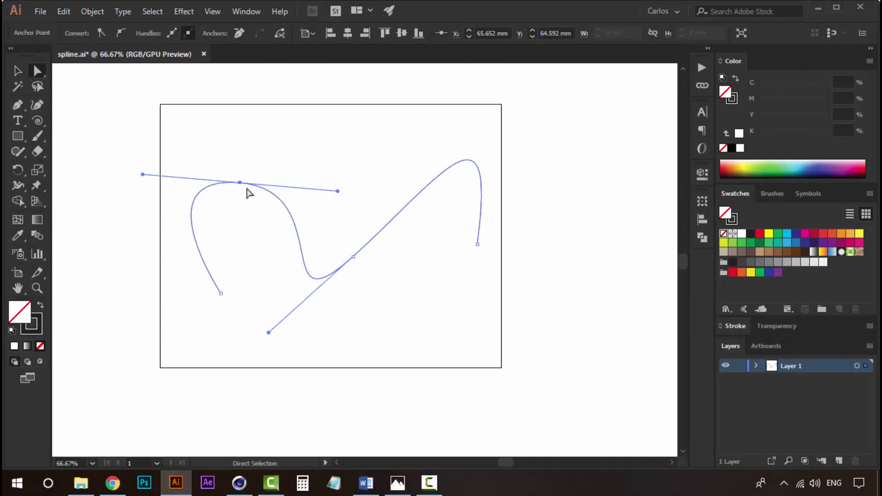
left_click(239, 482)
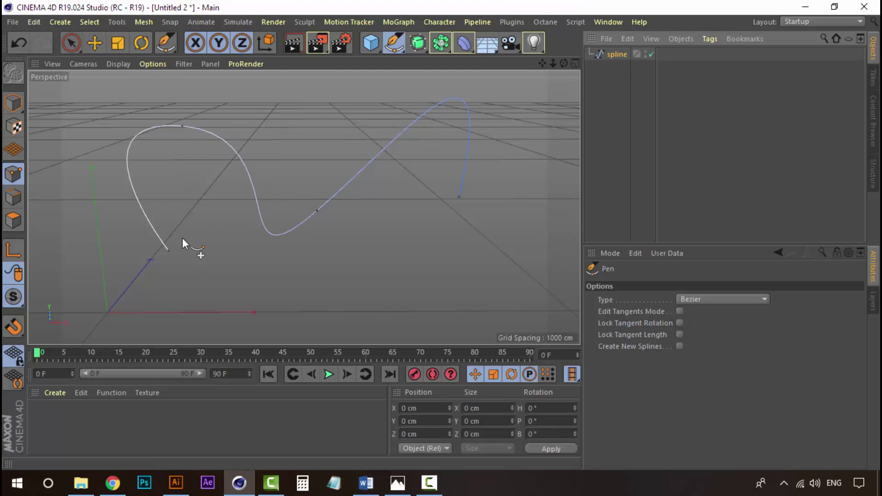
- Tilt the tangent of the upper point on the spline's first curve so its right handle points upward
left_click(182, 127)
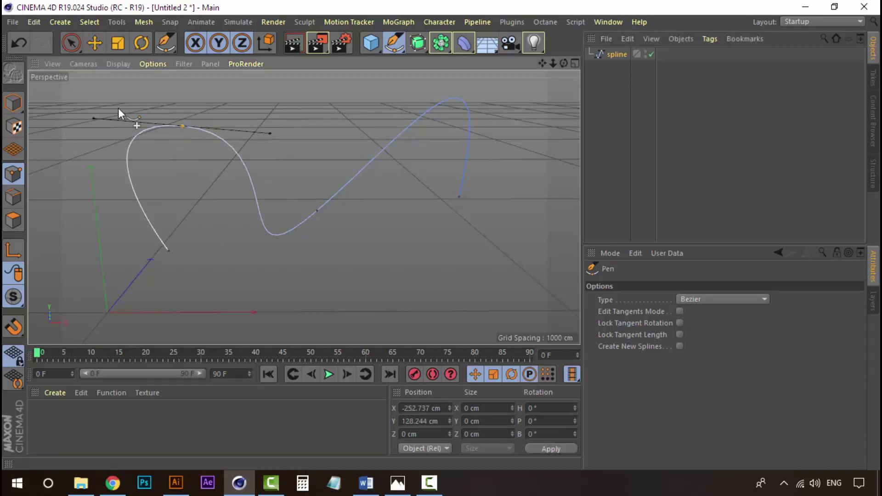
left_click(95, 44)
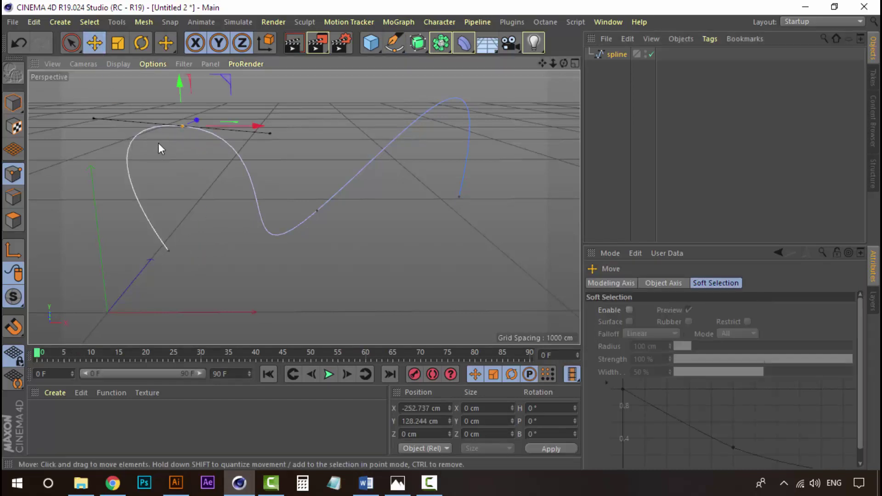
mouse_move(196, 118)
left_mouse_down()
mouse_move(261, 90)
mouse_move(139, 137)
mouse_move(203, 131)
left_mouse_up()
key("ctrl+z")
left_click_drag(270, 133, 252, 108)
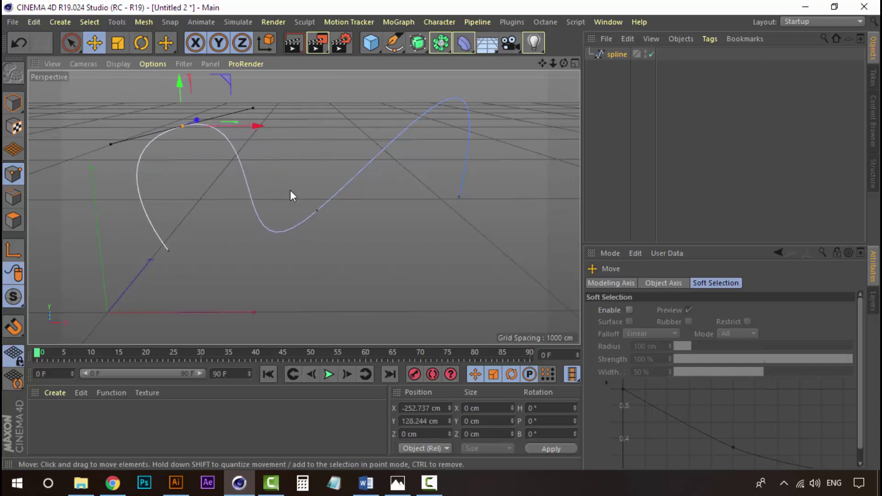
- Move the spline's middle point in depth to a Z position of about -166 cm, then leave the spline deselected
left_click(316, 211)
left_click_drag(312, 194, 342, 184)
middle_click_drag(429, 142, 395, 167, "alt")
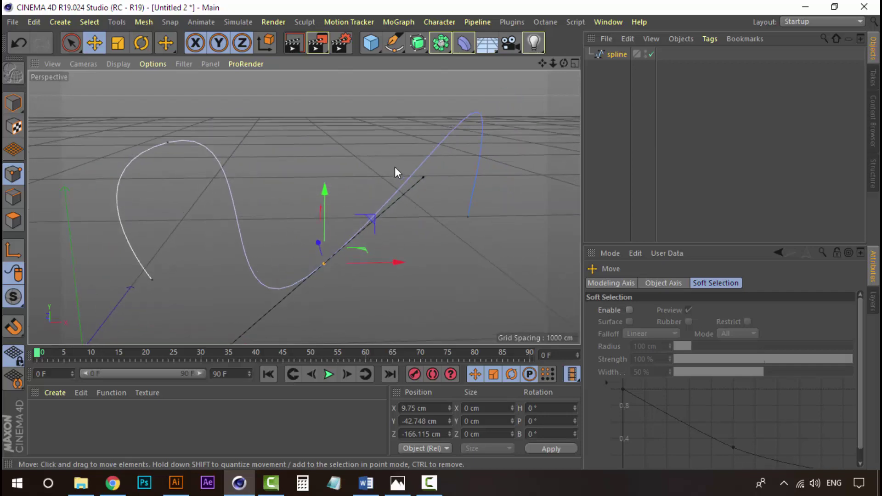
left_click(622, 56)
left_click(619, 109)
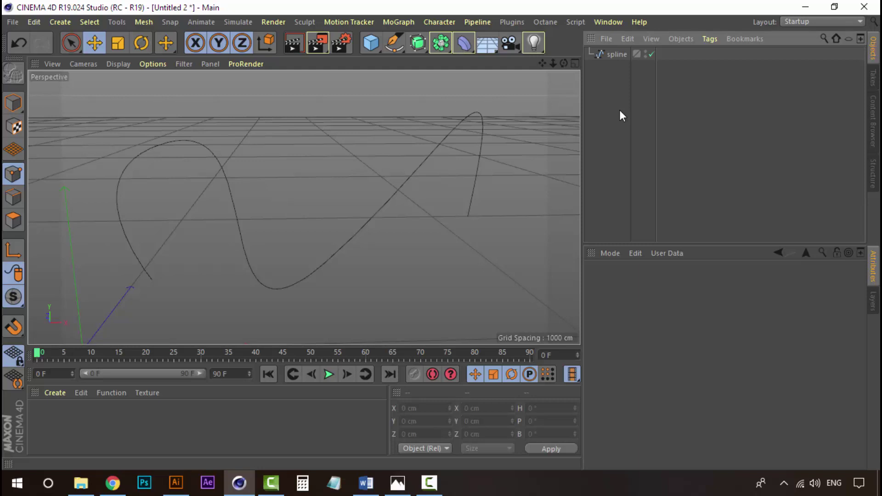
left_click(618, 53)
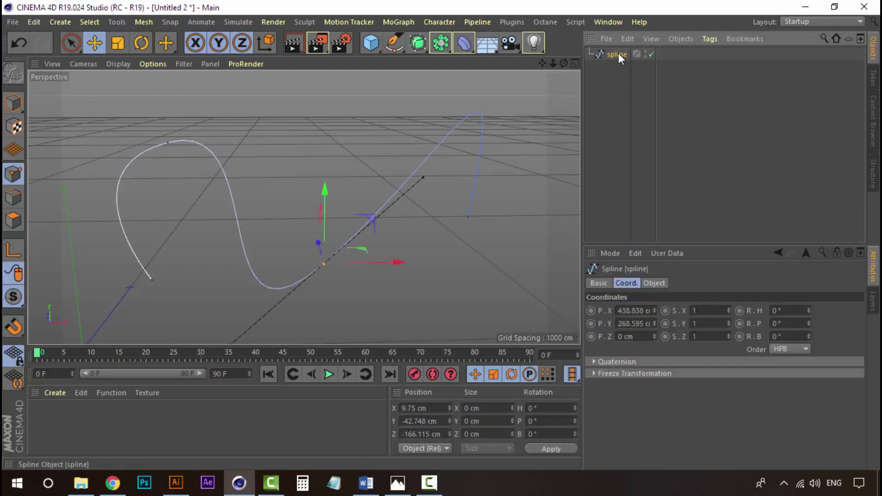
left_click(614, 105)
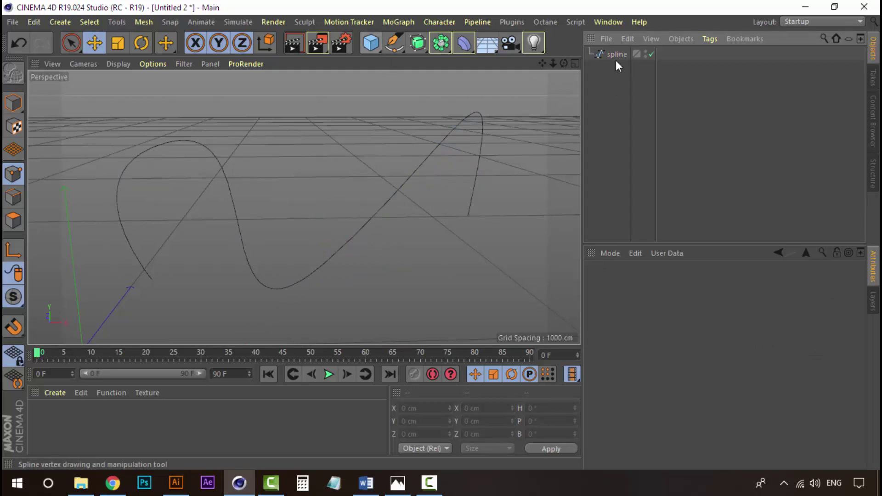
- Add a Capsule primitive at the scene origin and keep it selected, with the capsule and spline both in view
left_click(371, 44)
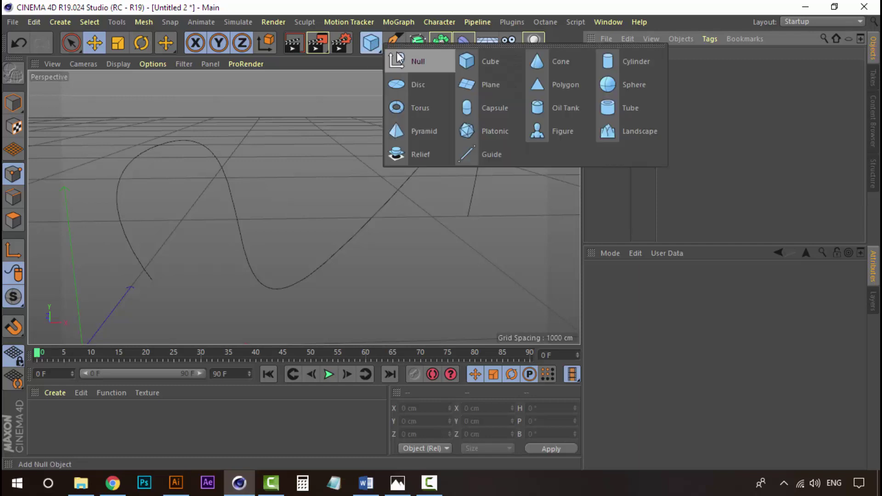
left_click(488, 108)
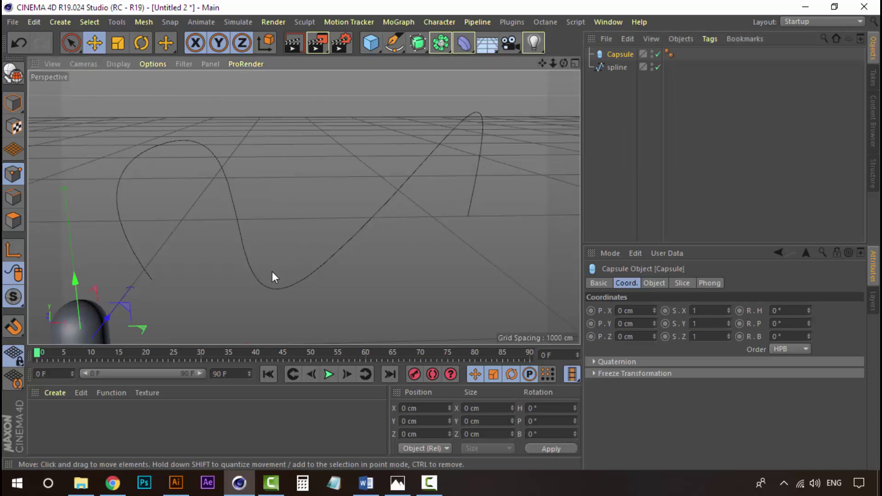
key("o")
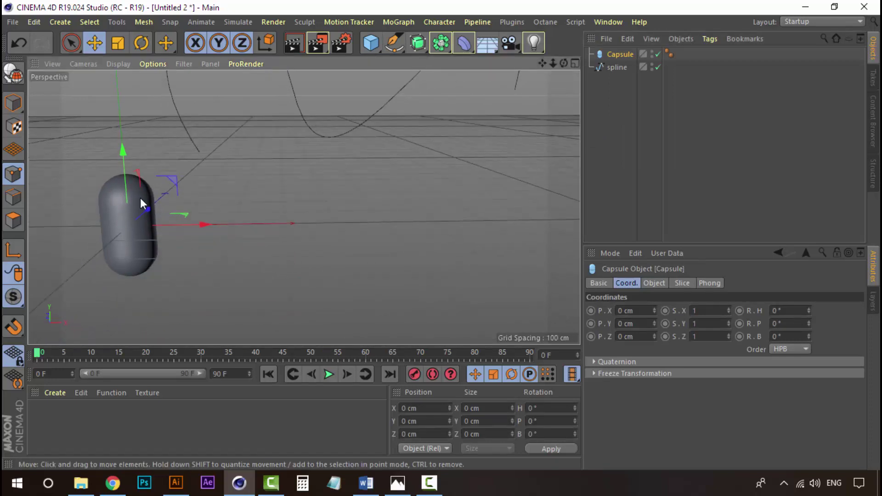
scroll(311, 218, "down", 6)
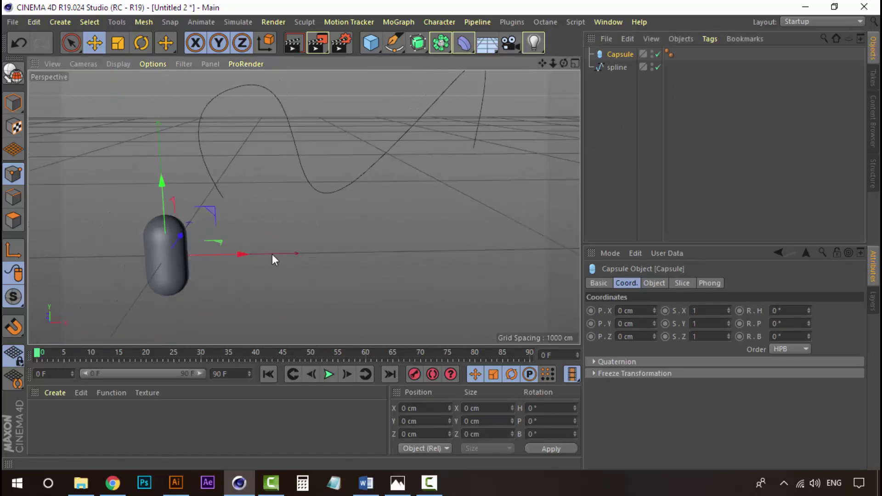
left_click(621, 109)
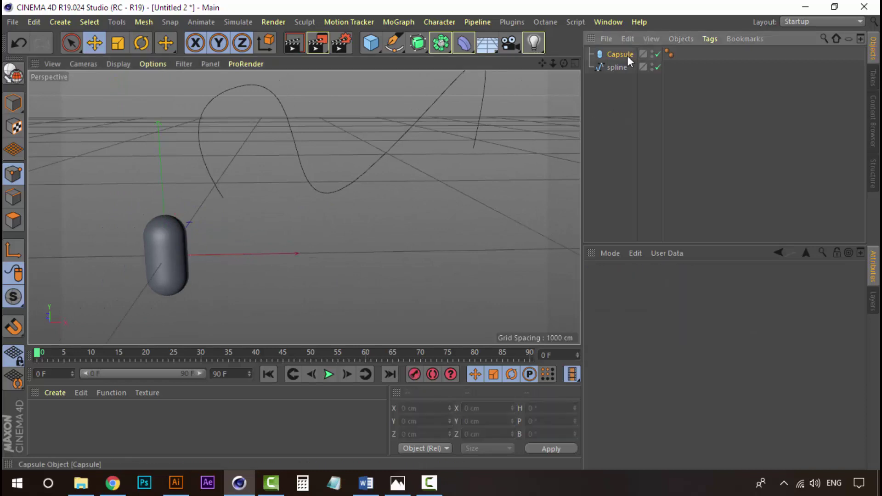
left_click(628, 56)
middle_click_drag(379, 210, 327, 234, "alt")
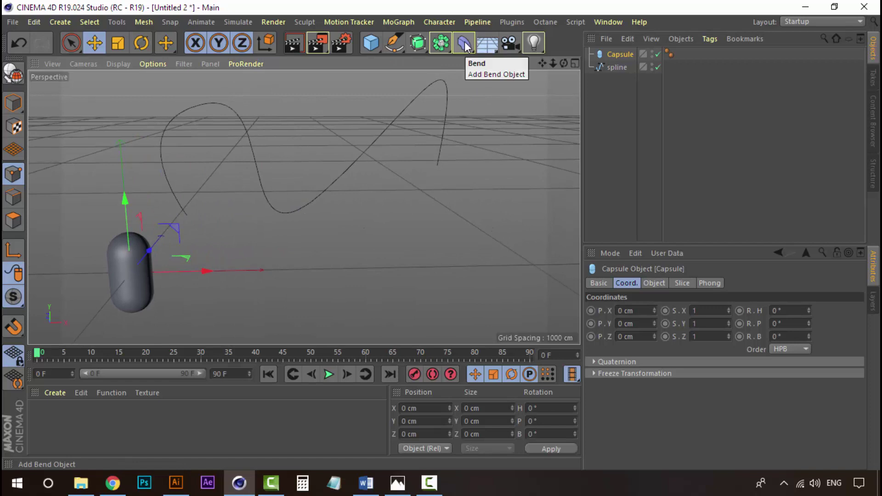
- Add a Spline Wrap deformer and make it a child of the Capsule
left_click(62, 21)
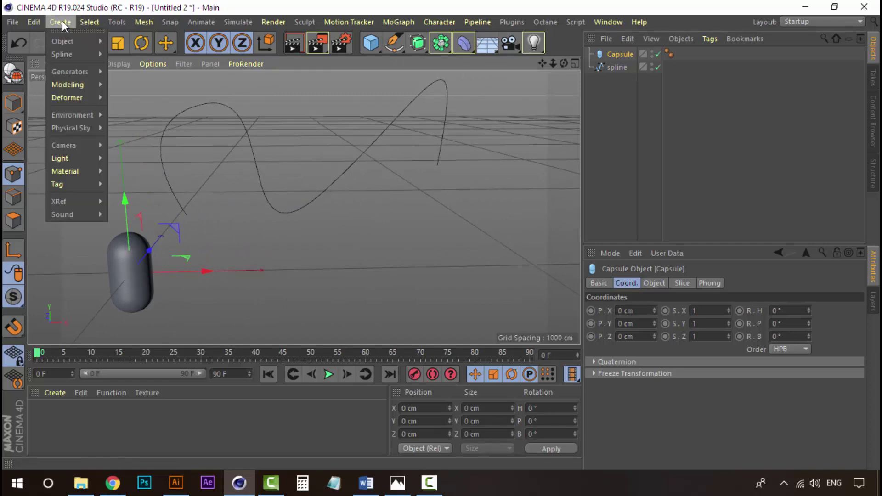
mouse_move(54, 86)
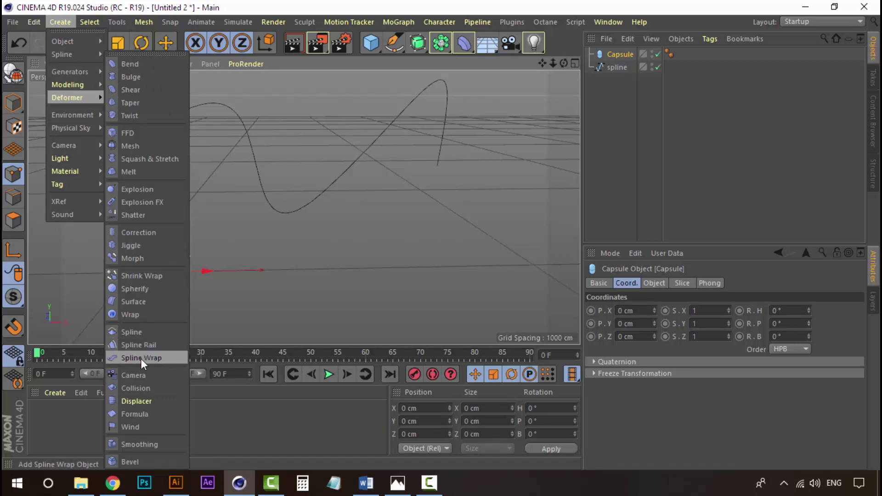
left_click(487, 12)
left_click(464, 43)
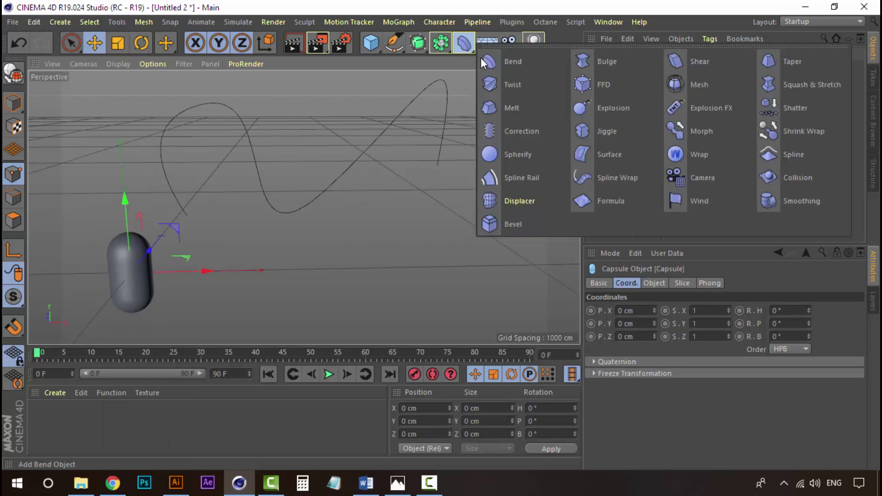
left_click(607, 181)
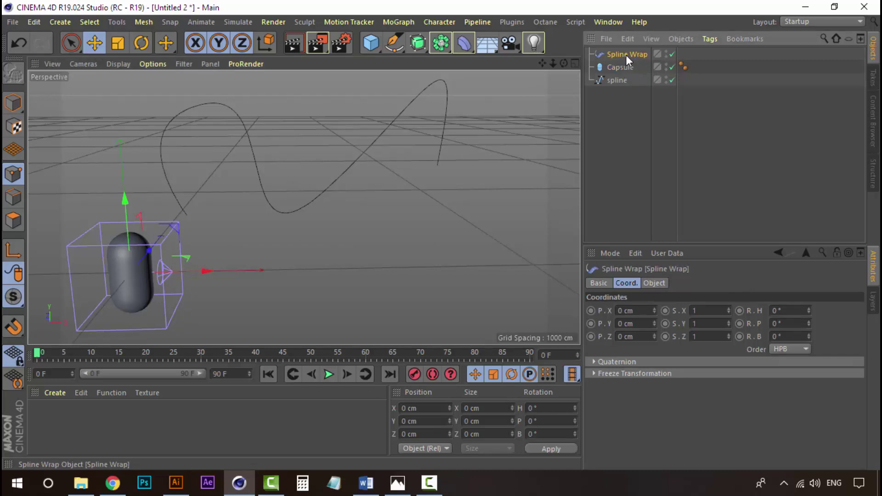
left_click_drag(626, 54, 622, 67)
left_click_drag(626, 67, 626, 68)
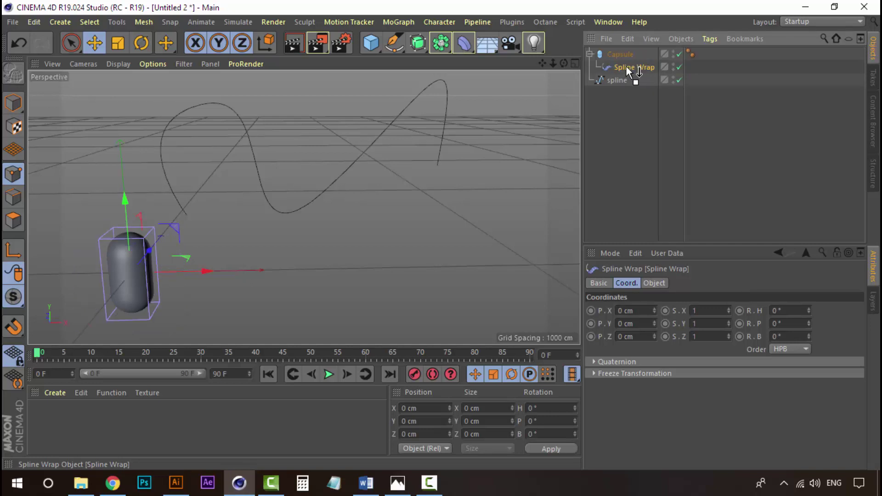
- Examine how the Spline Wrap is nested under the Capsule and show the deformer's object properties
left_click(638, 118)
left_click(628, 58)
left_click(636, 65)
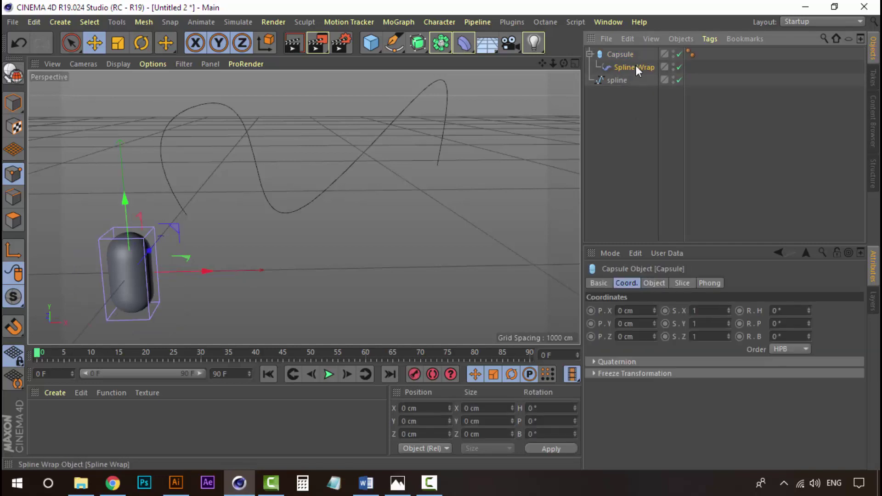
left_click(629, 55)
left_click(630, 67)
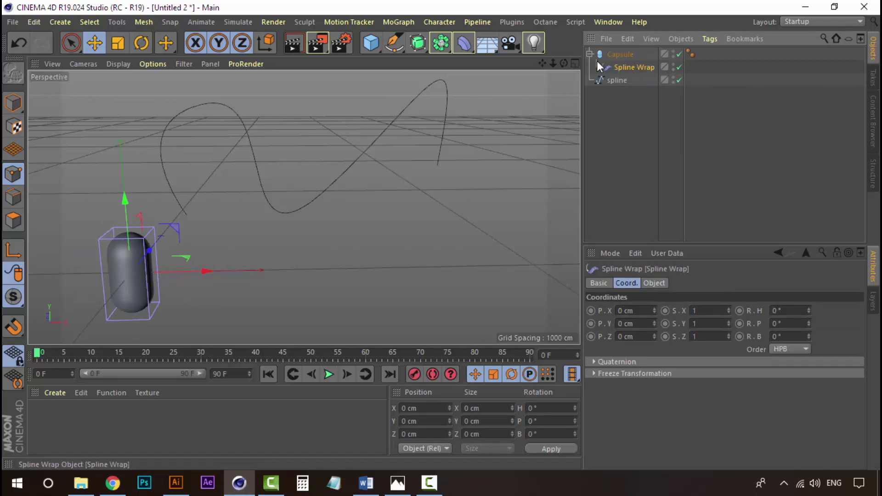
left_click(624, 54)
left_click(621, 67)
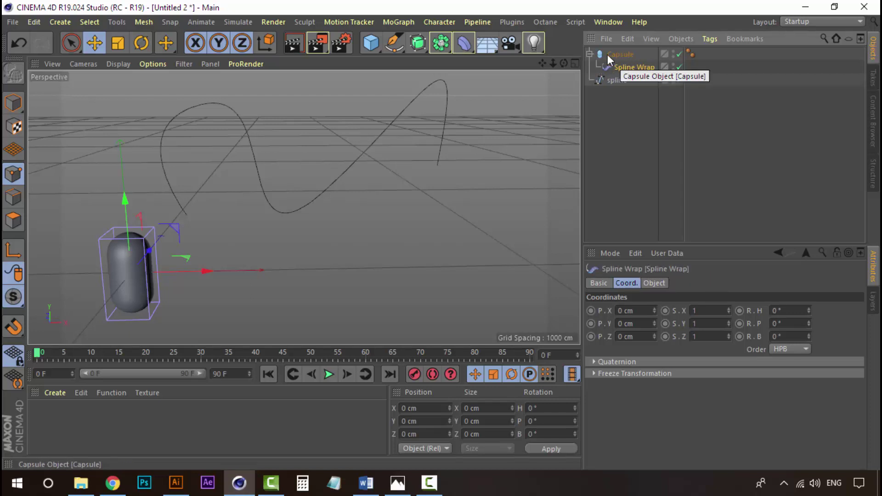
left_click(590, 54)
left_click(591, 54)
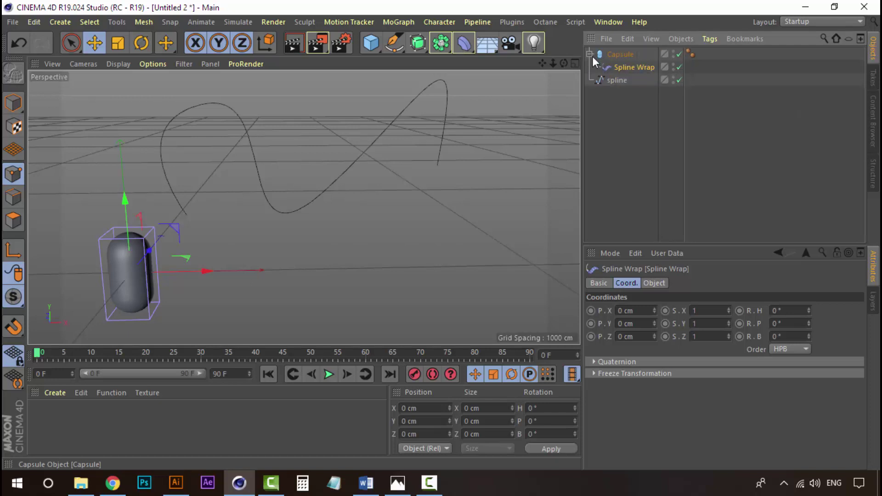
left_click(633, 55)
left_click(632, 65)
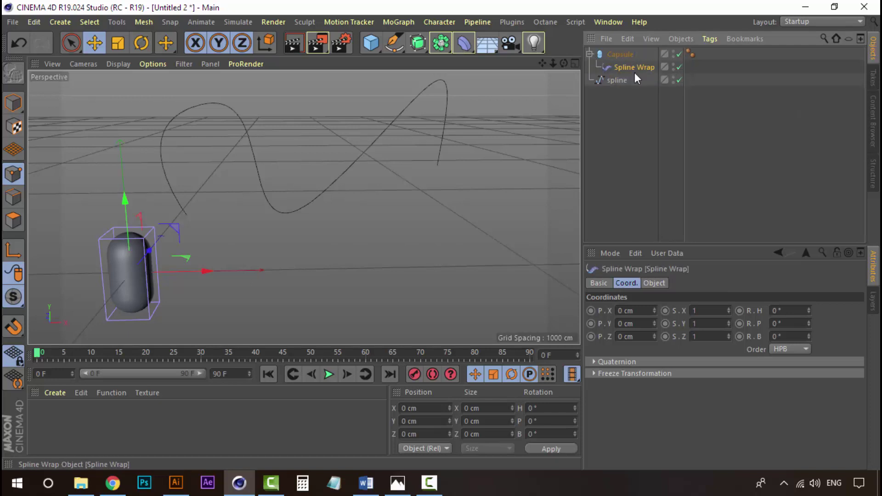
left_click(637, 119)
left_click(627, 67)
left_click(655, 283)
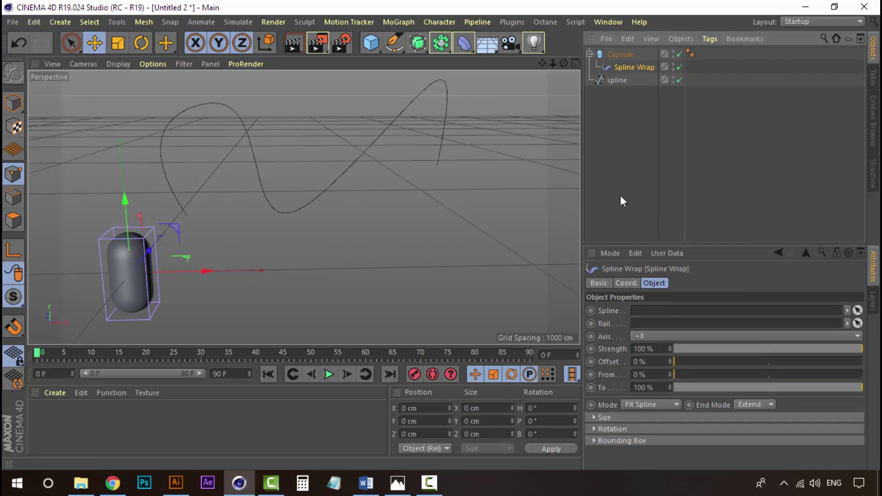
- Rename the imported spline as random spline
left_click(618, 80)
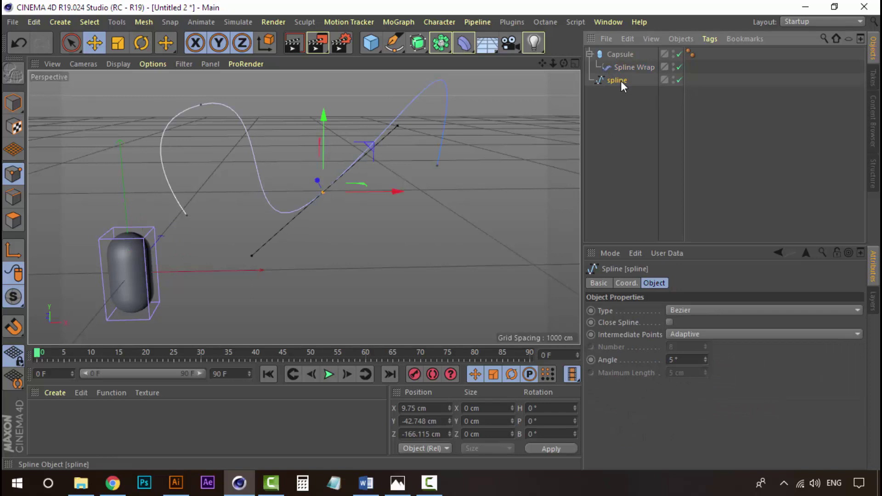
double_click(622, 81)
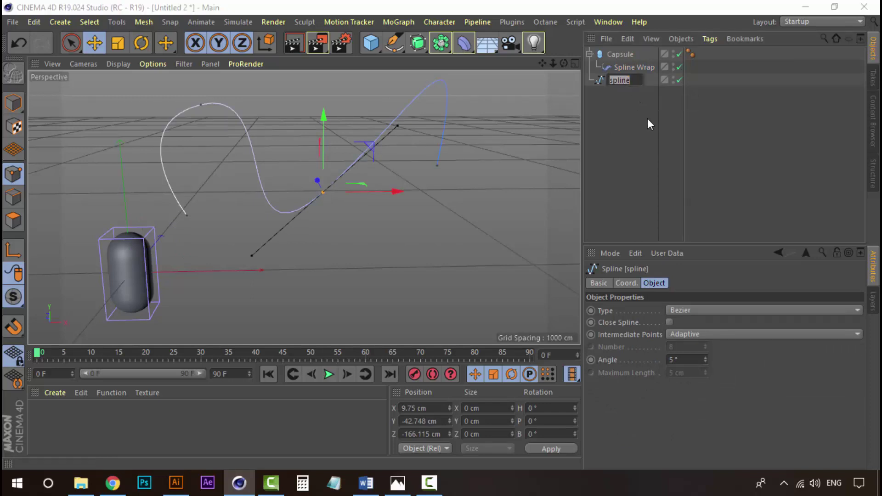
type("random spline")
key("Return")
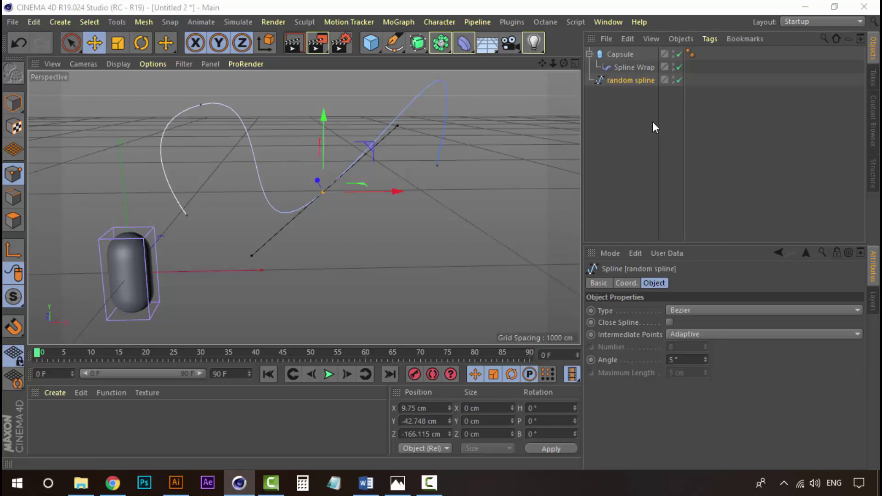
- Assign the random spline as the Spline Wrap's target spline
left_click(636, 67)
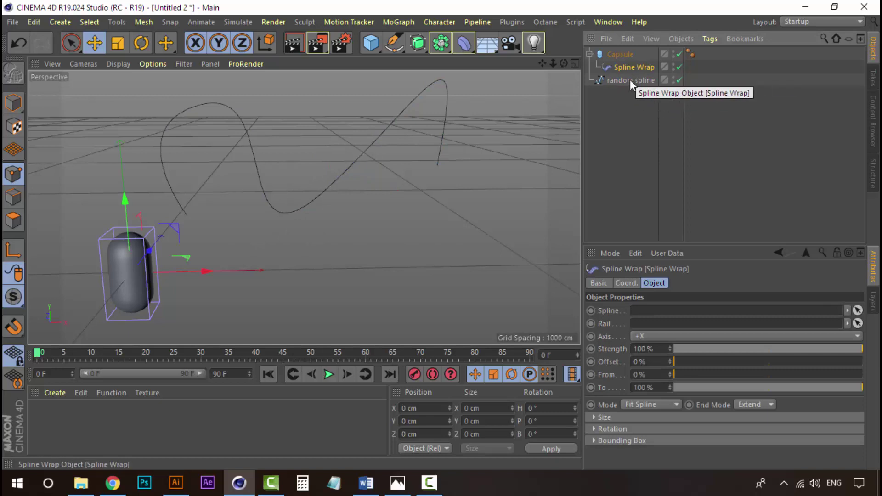
left_click_drag(627, 82, 648, 313)
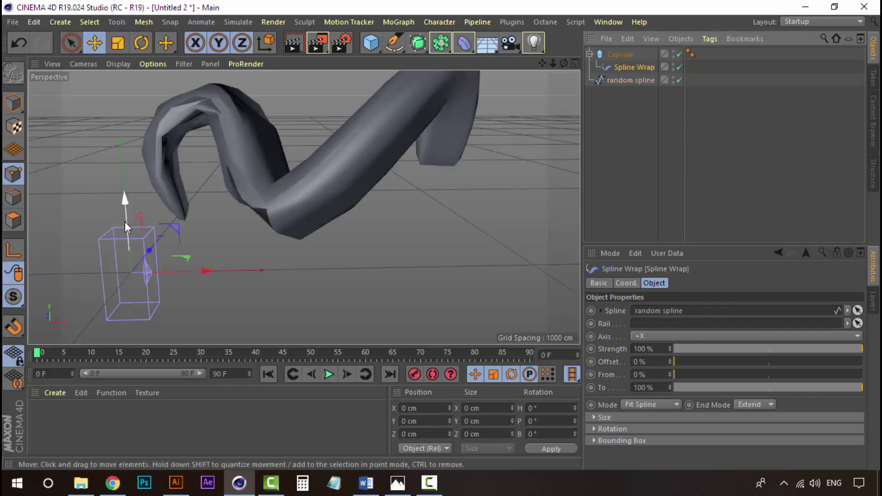
middle_click_drag(288, 168, 305, 205, "alt")
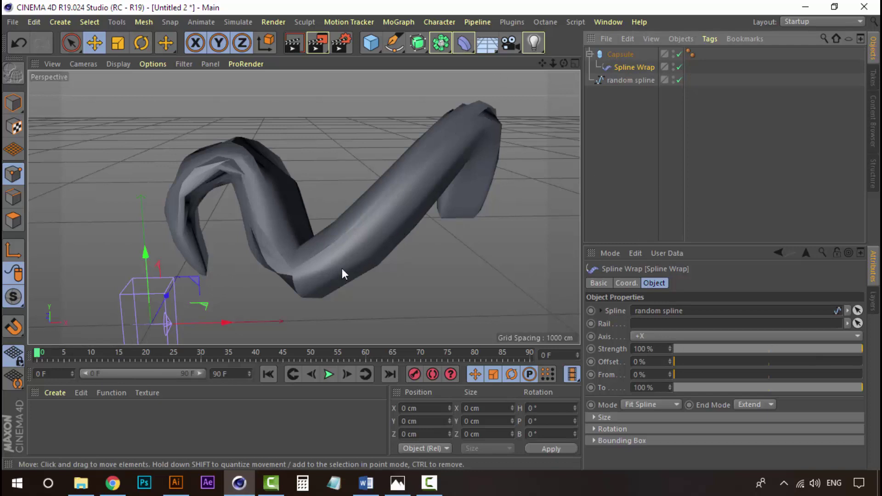
- Set the Spline Wrap's axis to +Y and deselect all objects
left_click(623, 54)
left_click(630, 67)
left_click(371, 45)
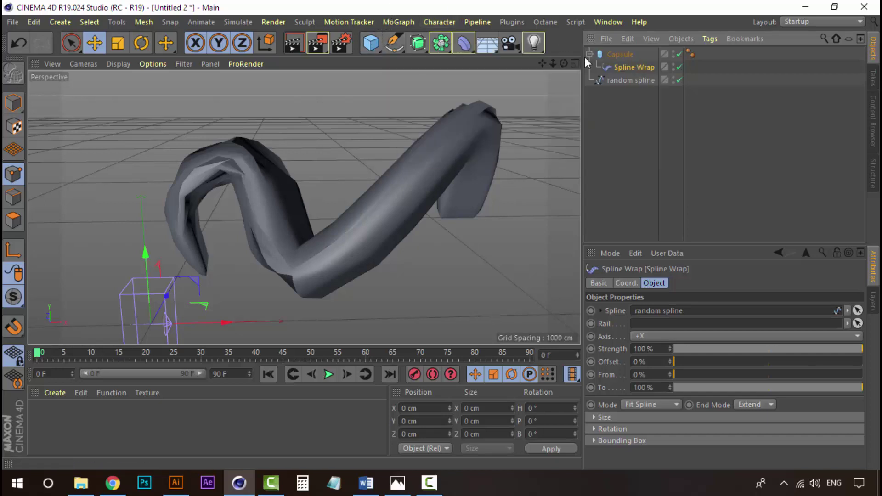
left_click(632, 55)
left_click(633, 66)
left_click(649, 334)
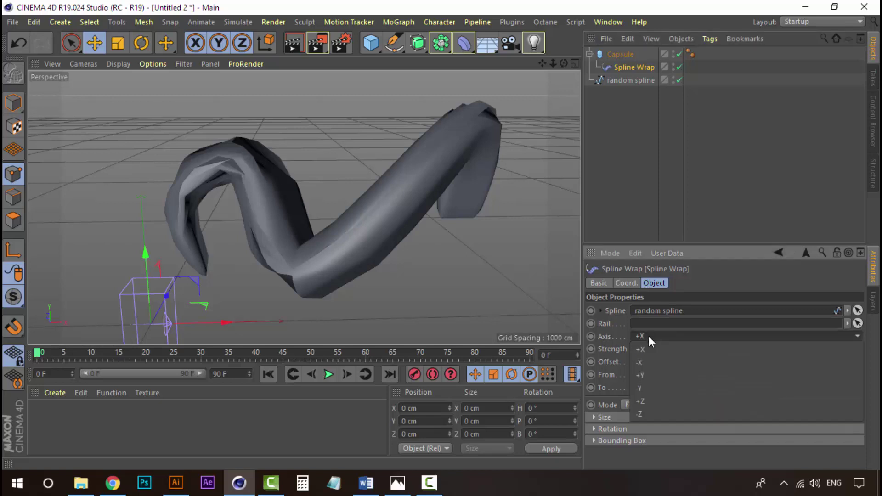
left_click(650, 374)
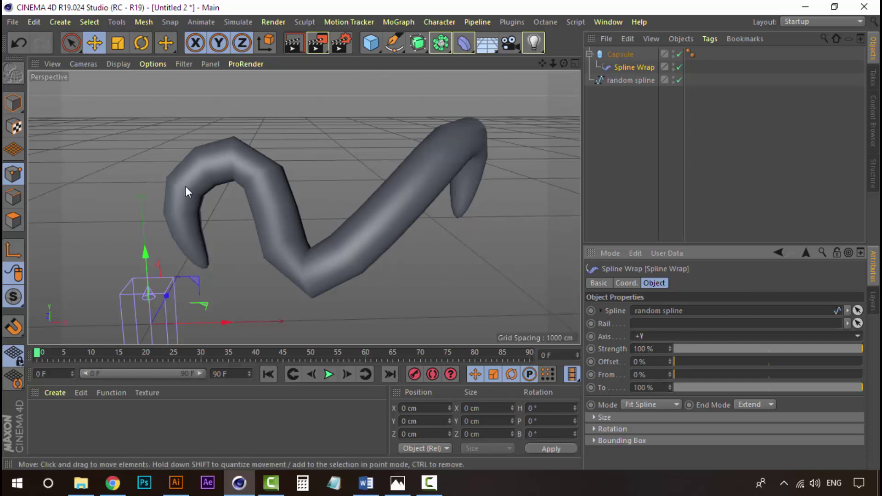
left_click(624, 216)
left_click(635, 67)
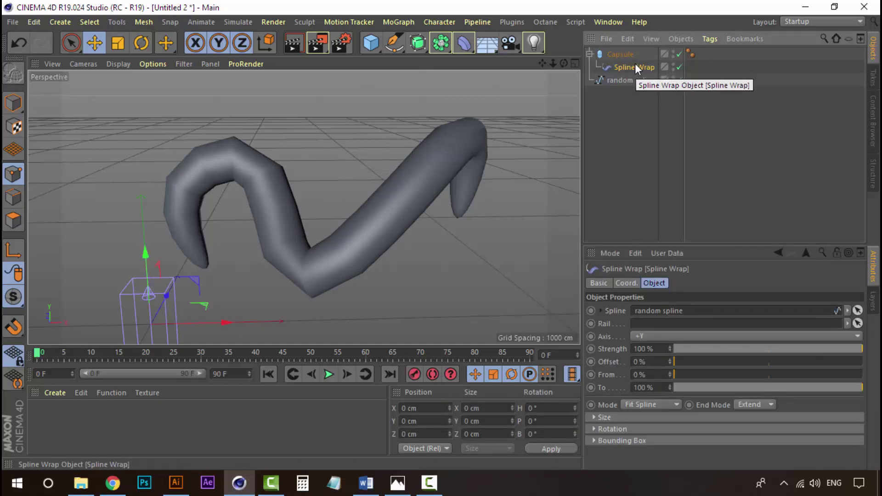
left_click(635, 101)
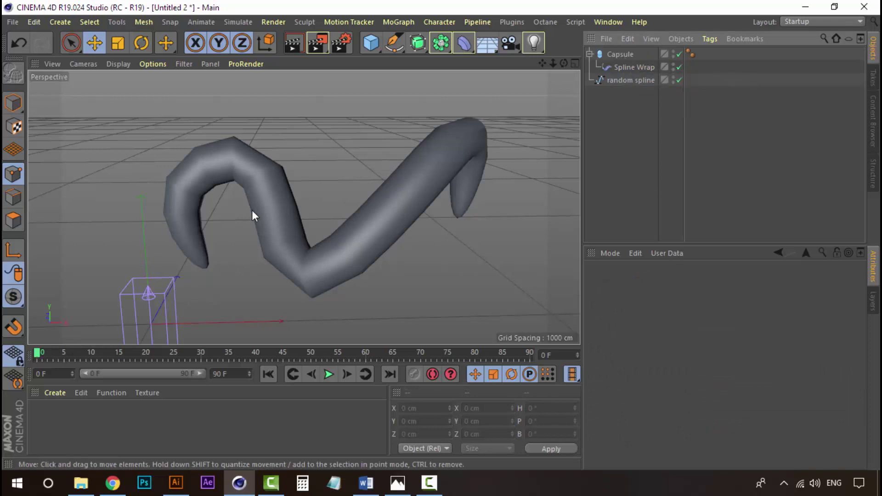
- Examine the wrapped capsule from several angles and show the object properties of the Capsule and the Spline Wrap
left_click_drag(299, 214, 275, 225, "alt")
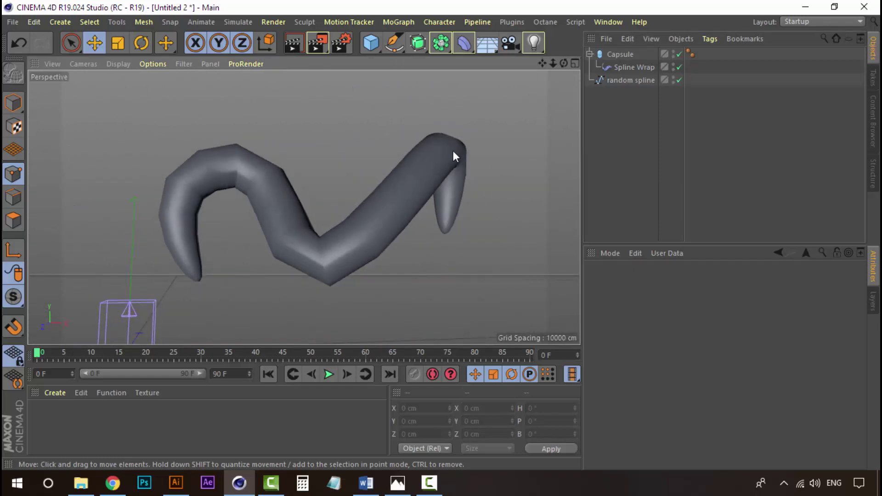
mouse_move(452, 152)
left_mouse_down("alt")
mouse_move(311, 203)
mouse_move(450, 162)
left_mouse_up("alt")
left_click_drag(396, 171, 259, 204, "alt")
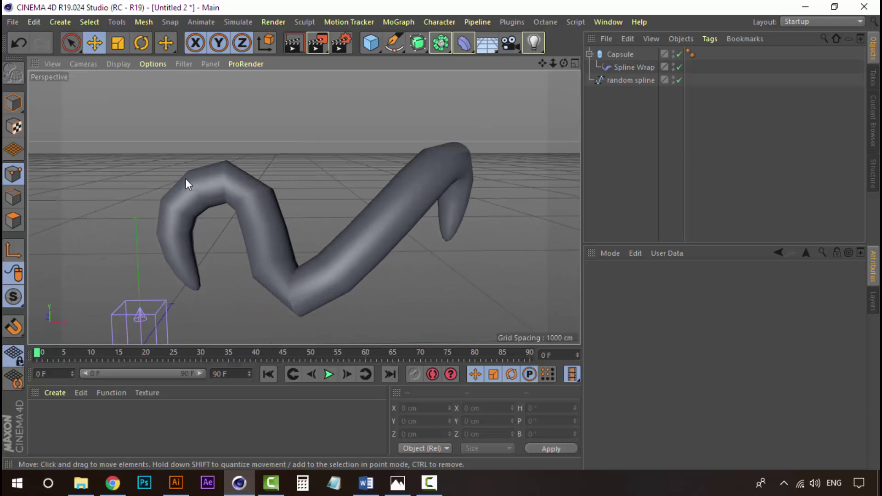
left_click_drag(452, 226, 325, 217, "alt")
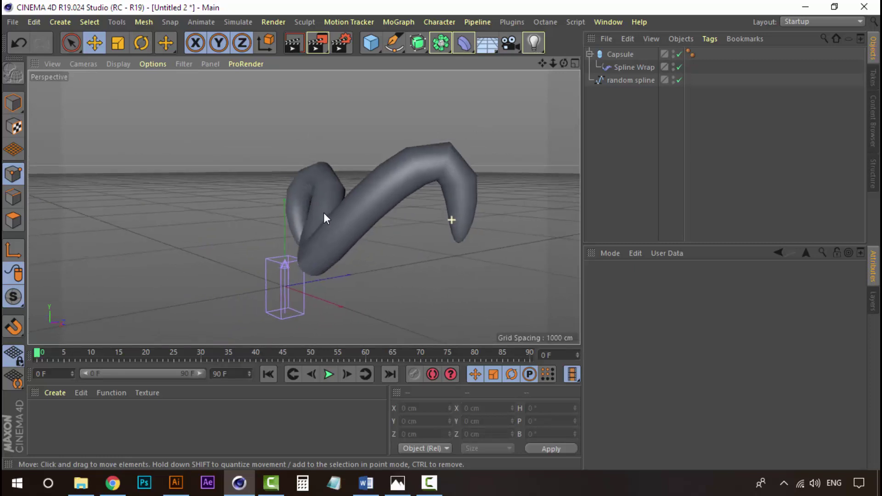
left_click_drag(450, 166, 416, 222, "alt")
left_click(620, 54)
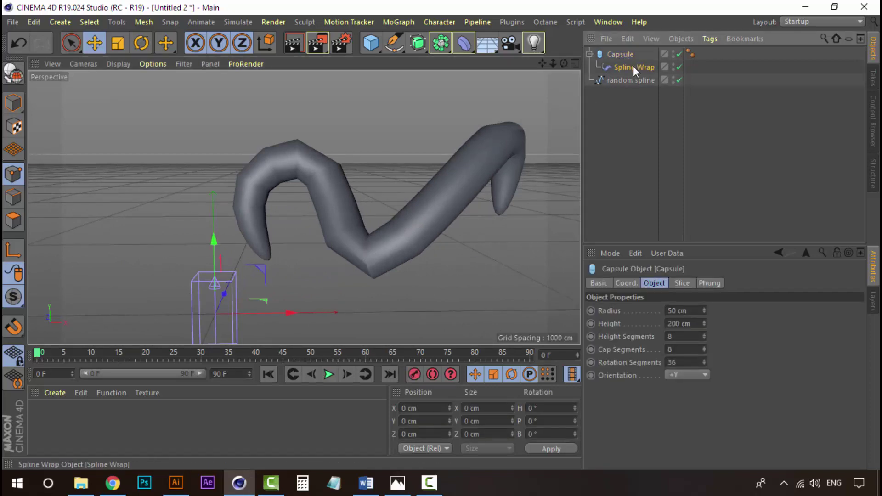
left_click(632, 67)
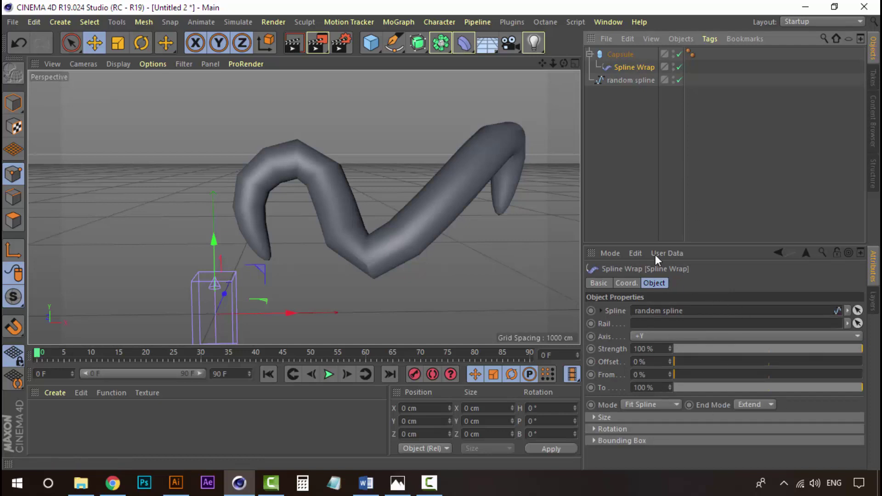
- Set the Capsule's height segments to 46 and its cap segments to 63
left_click(626, 56)
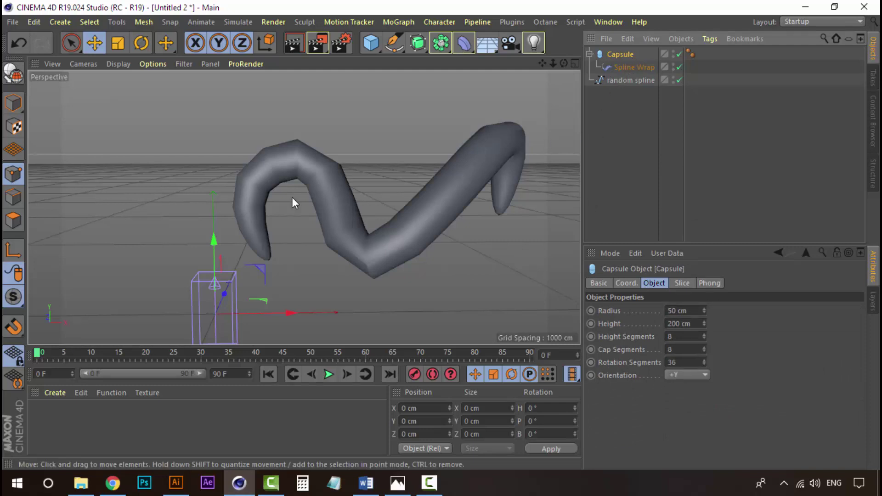
middle_click_drag(321, 202, 281, 205, "alt")
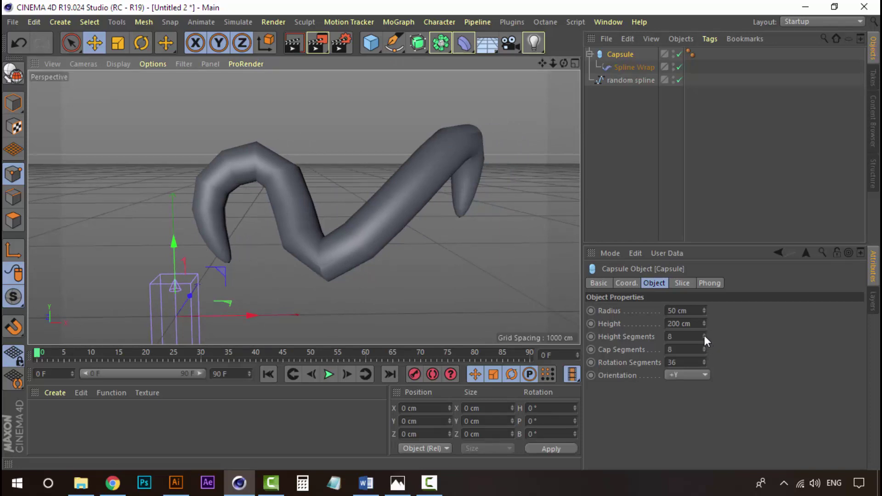
left_click_drag(704, 336, 707, 343)
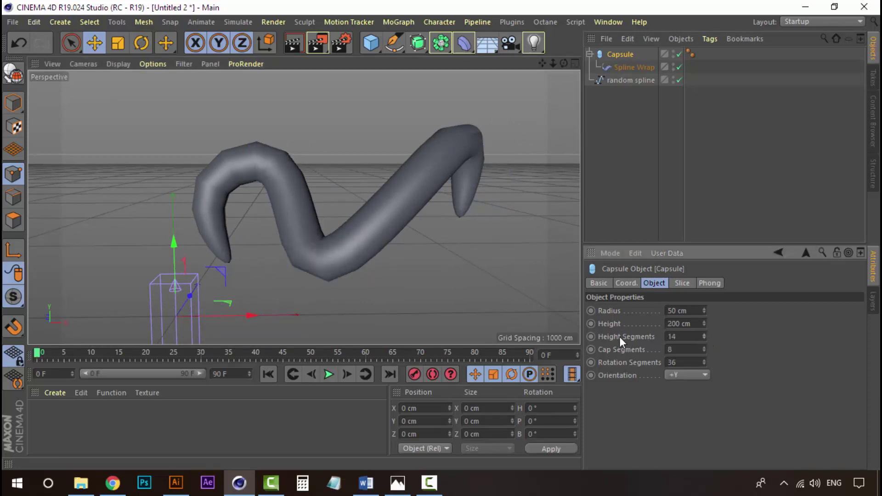
left_click_drag(704, 340, 704, 337)
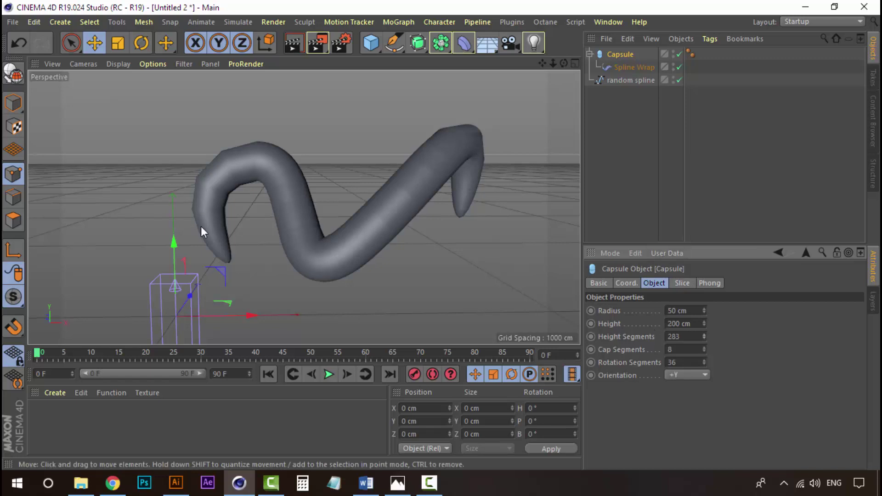
left_click(704, 334)
left_click_drag(704, 334, 703, 334)
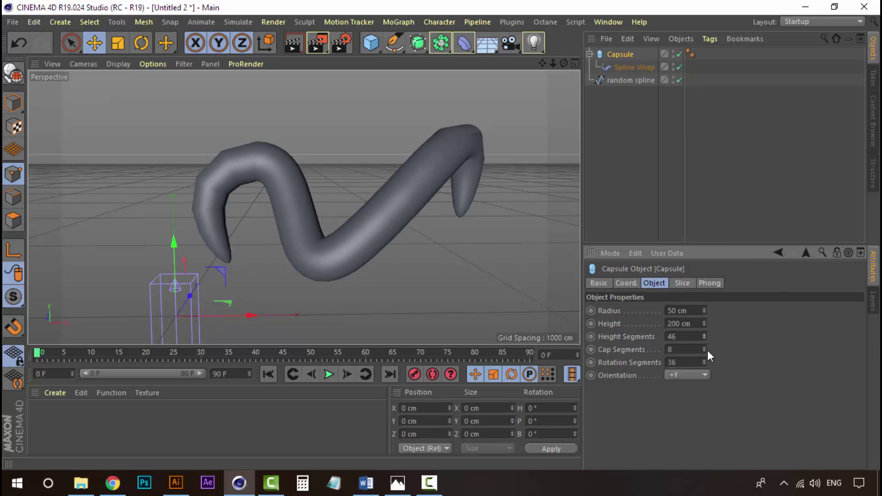
left_click_drag(704, 349, 704, 323)
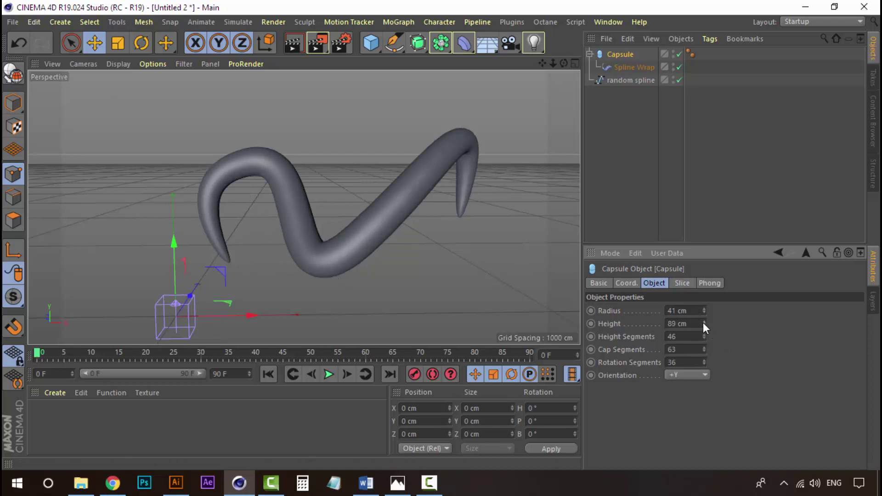
- Try Capsule heights of 1531, 669 and 180 cm, reducing the radius to 5 cm
left_click_drag(703, 322, 702, 215)
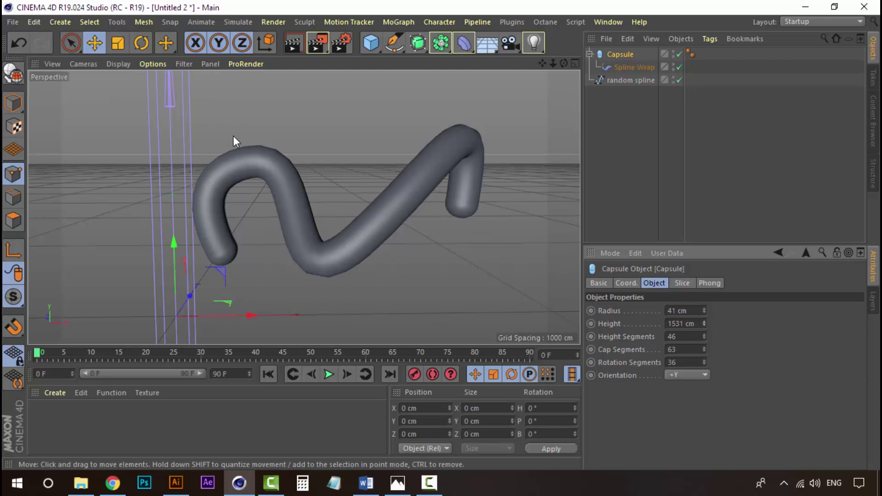
left_click_drag(704, 324, 705, 406)
left_click_drag(703, 324, 704, 234)
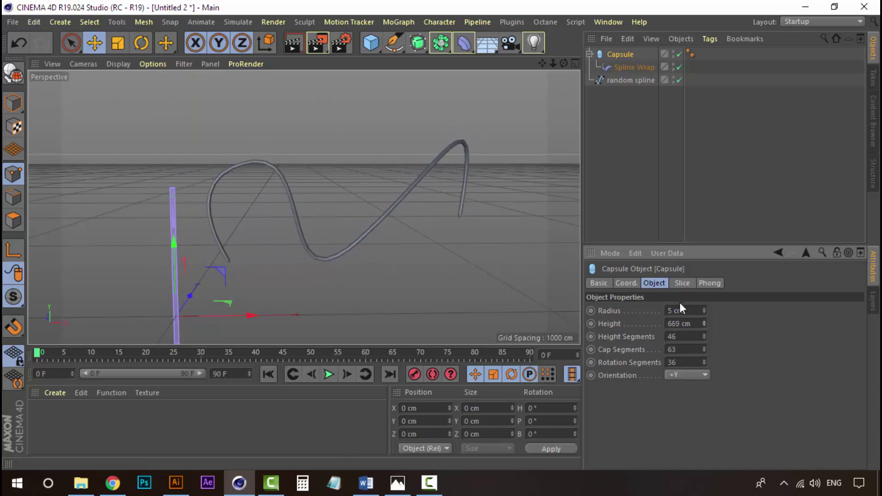
left_click_drag(703, 323, 703, 495)
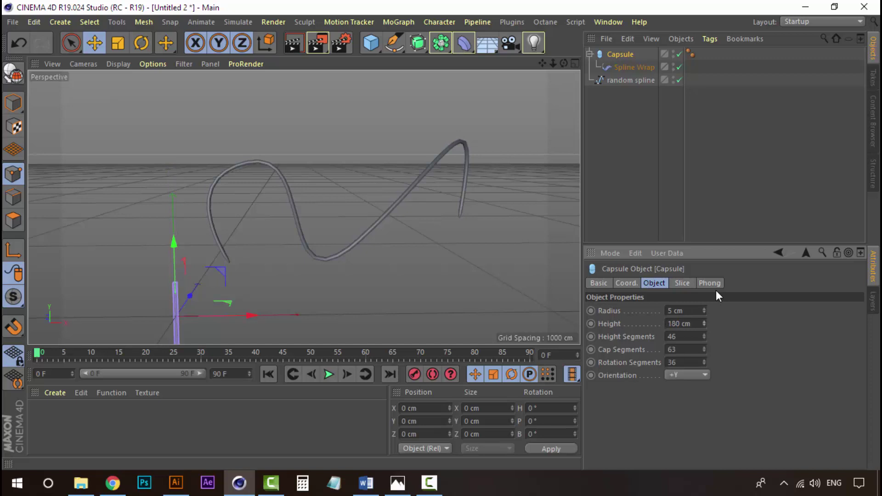
- Try a Capsule radius of 2 cm and one of 10 cm
left_click(705, 312)
left_click(705, 312)
left_click(704, 311)
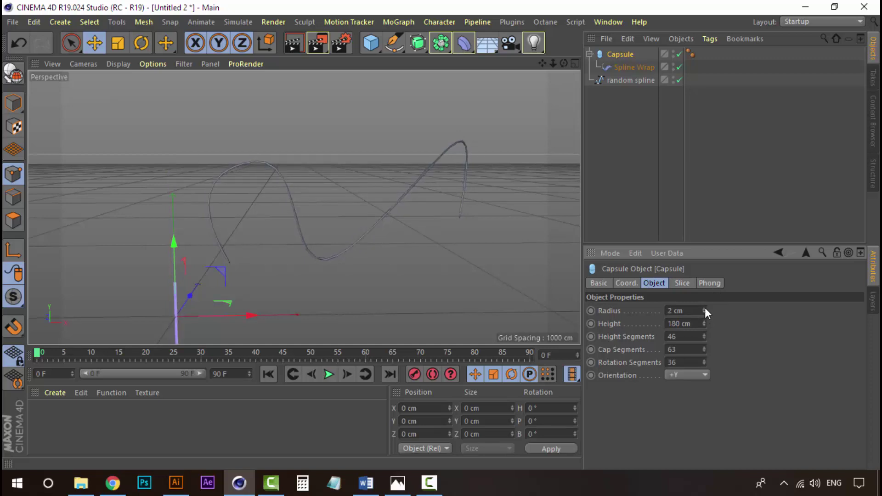
left_click(704, 308)
left_click(704, 309)
left_click(705, 308)
left_click(704, 308)
left_click(704, 308)
left_click(704, 308)
left_click(704, 308)
left_click(704, 308)
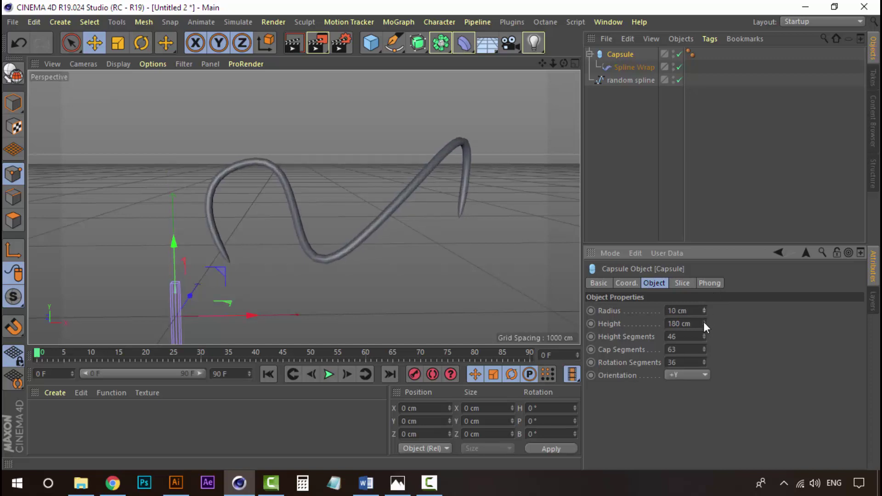
- Set the Capsule's radius to 42 cm, height to 1173 cm and height segments to 176
left_click_drag(704, 323, 704, 288)
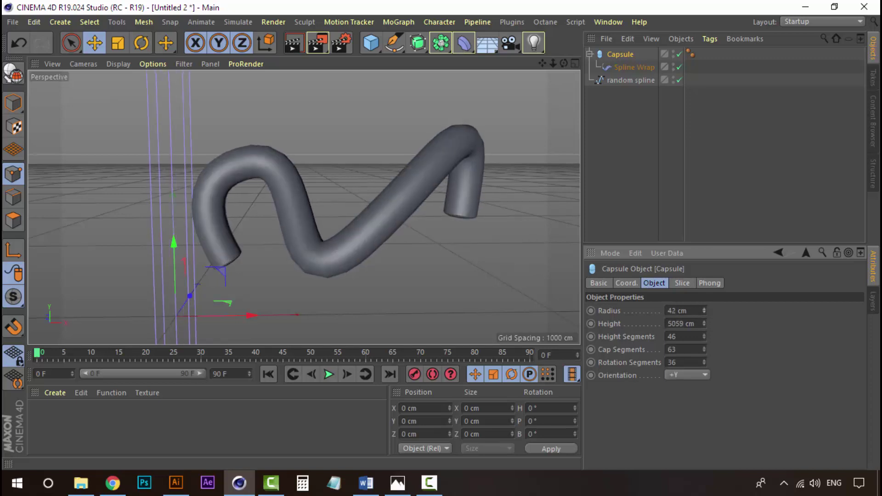
mouse_move(704, 325)
left_mouse_down()
mouse_move(704, 399)
mouse_move(704, 323)
left_mouse_up()
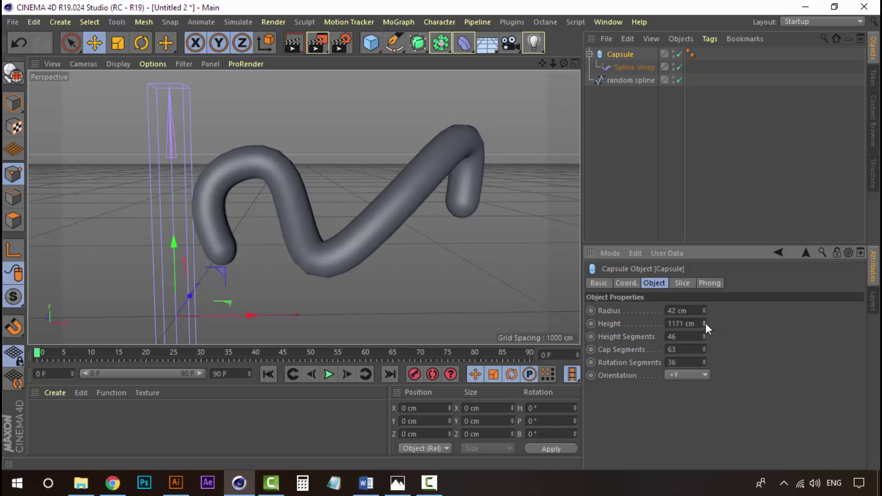
left_click_drag(703, 337, 704, 321)
- Inspect the tube's rounded ends and bends from several angles and deselect all objects
scroll(464, 194, "up", 2)
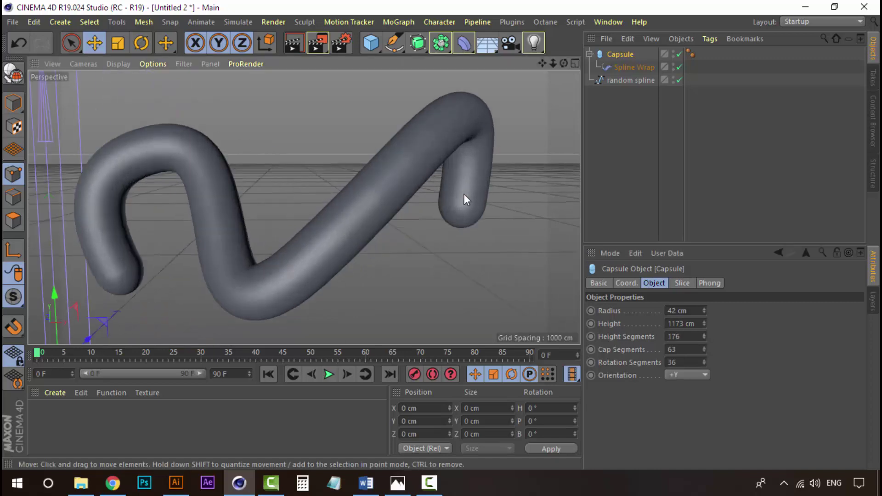
left_click_drag(464, 197, 478, 220, "alt")
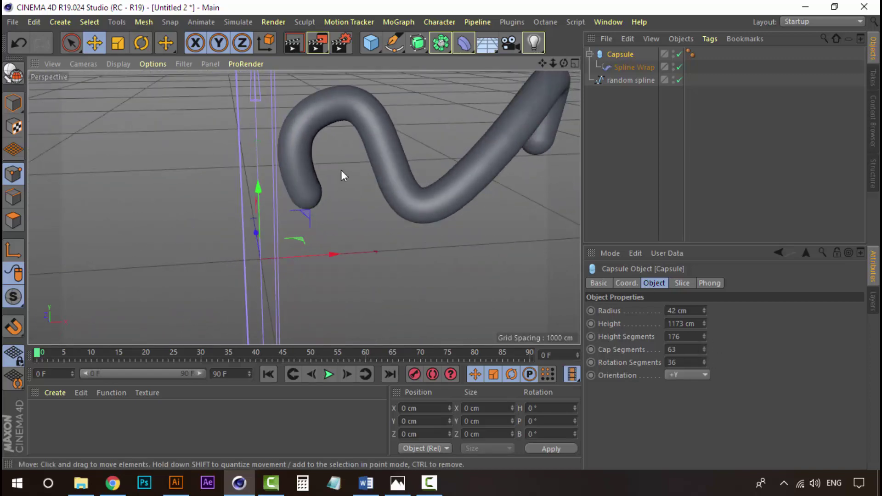
left_click_drag(341, 170, 400, 227, "alt")
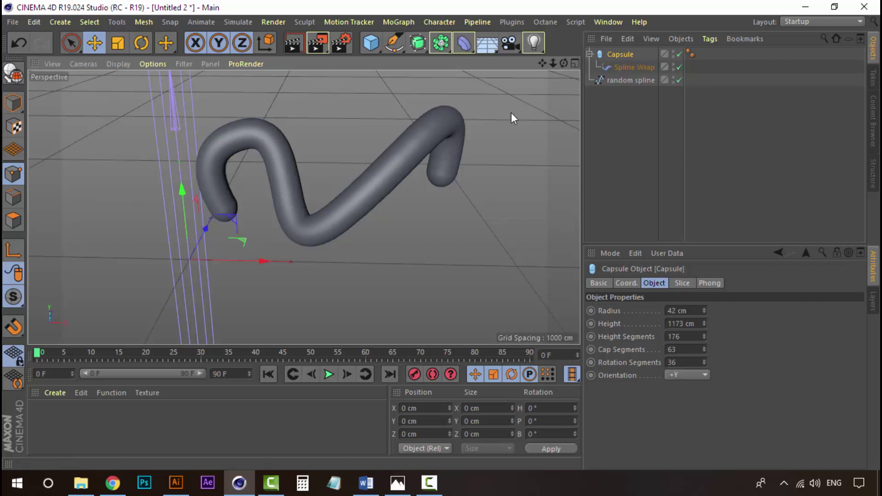
left_click(643, 165)
left_click(624, 56)
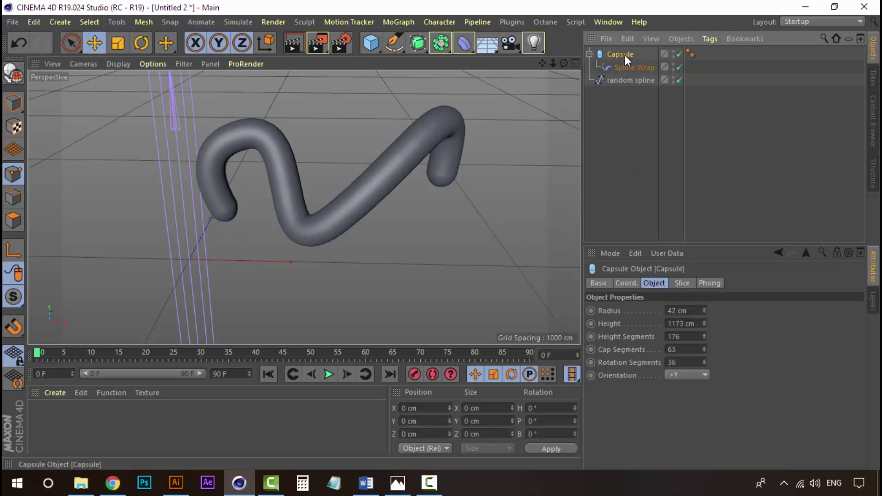
left_click(634, 115)
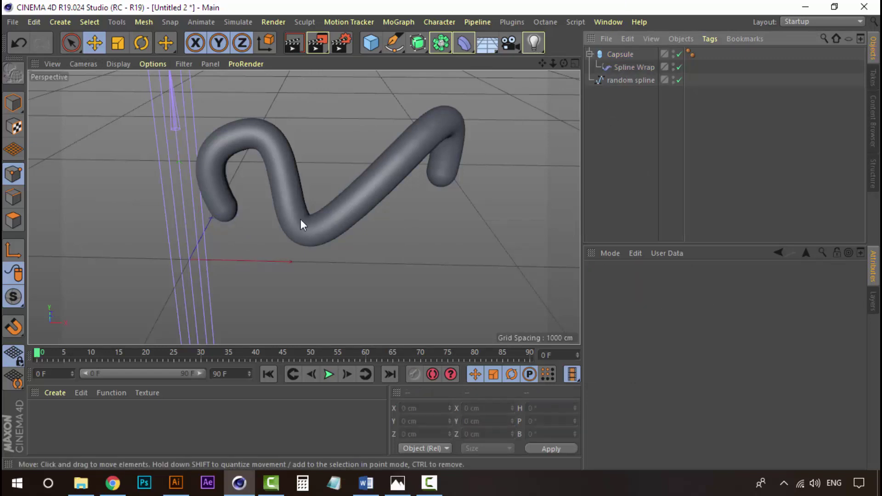
left_click_drag(300, 219, 305, 174, "alt")
scroll(305, 175, "down", 2)
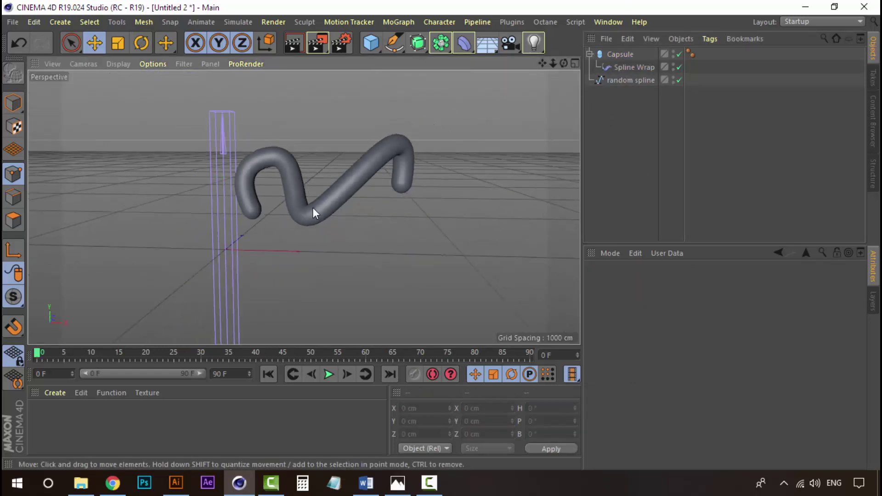
middle_click_drag(341, 215, 315, 236, "alt")
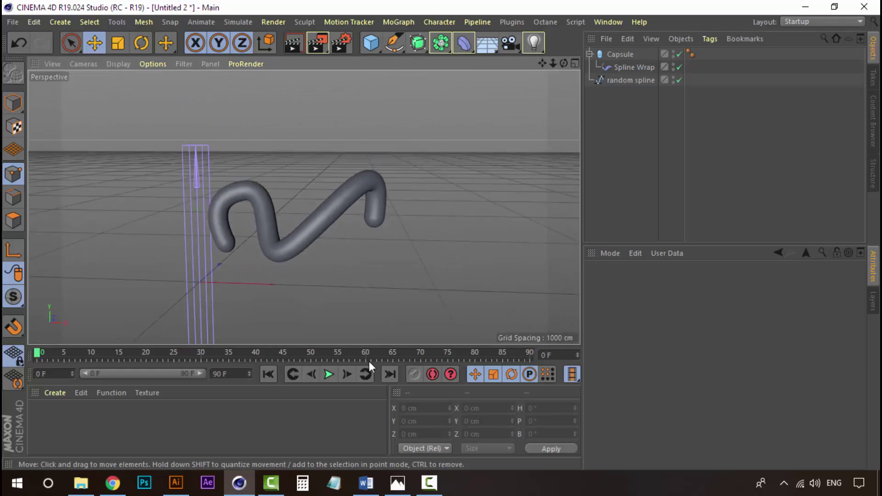
- Compare the tube with the Happy New Year reference image in the Photos app and return to Cinema 4D
left_click(406, 489)
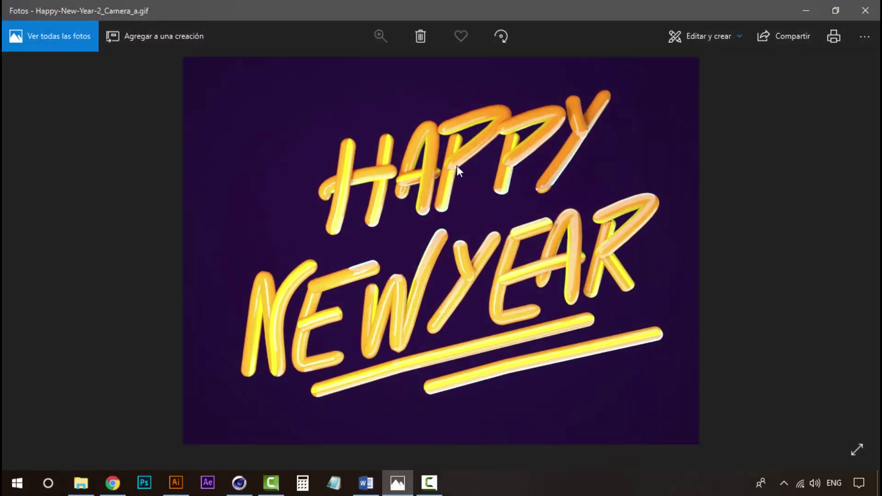
left_click(808, 8)
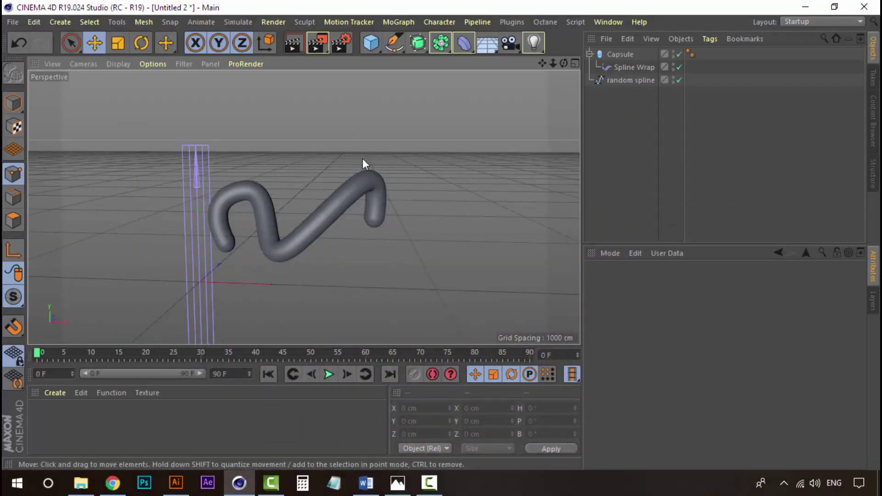
left_click(395, 481)
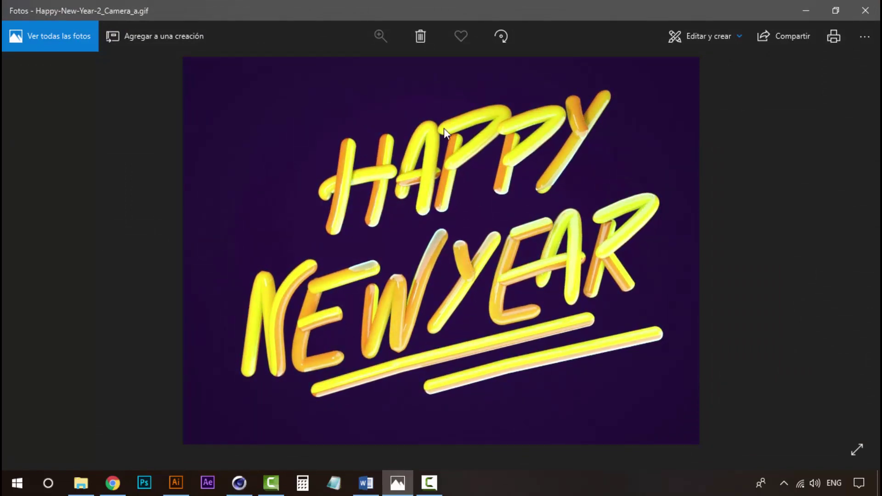
left_click(809, 6)
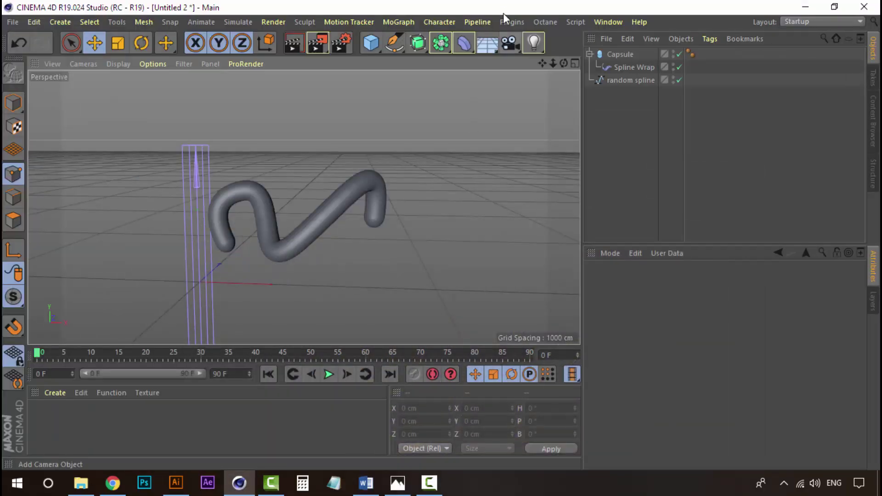
left_click(624, 105)
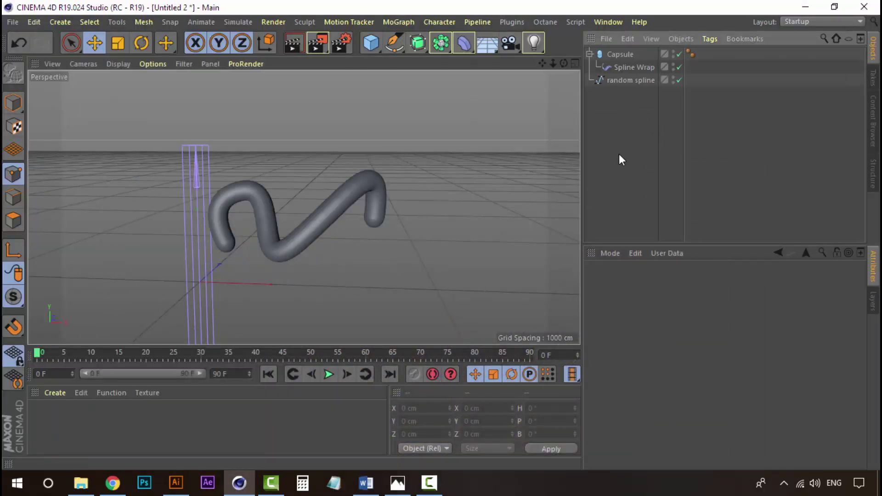